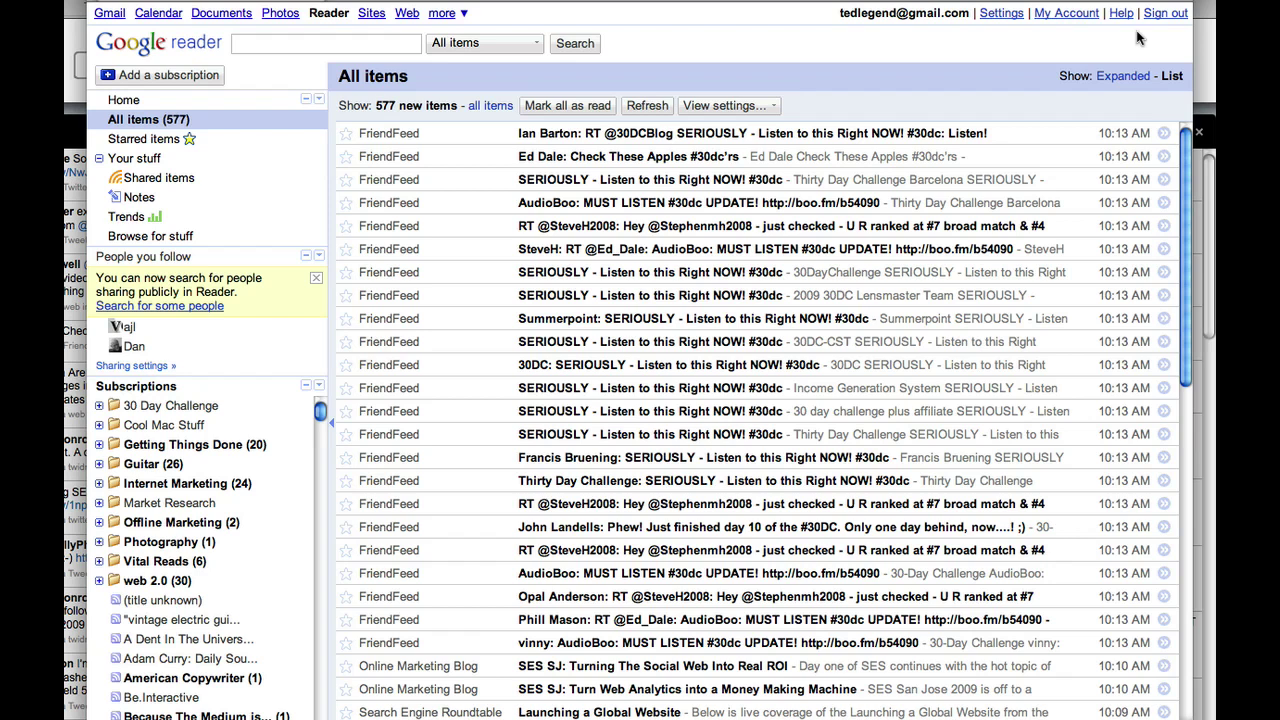
- Reload All items, scroll down through older entries, then scroll back up toward the top
left_click(155, 124)
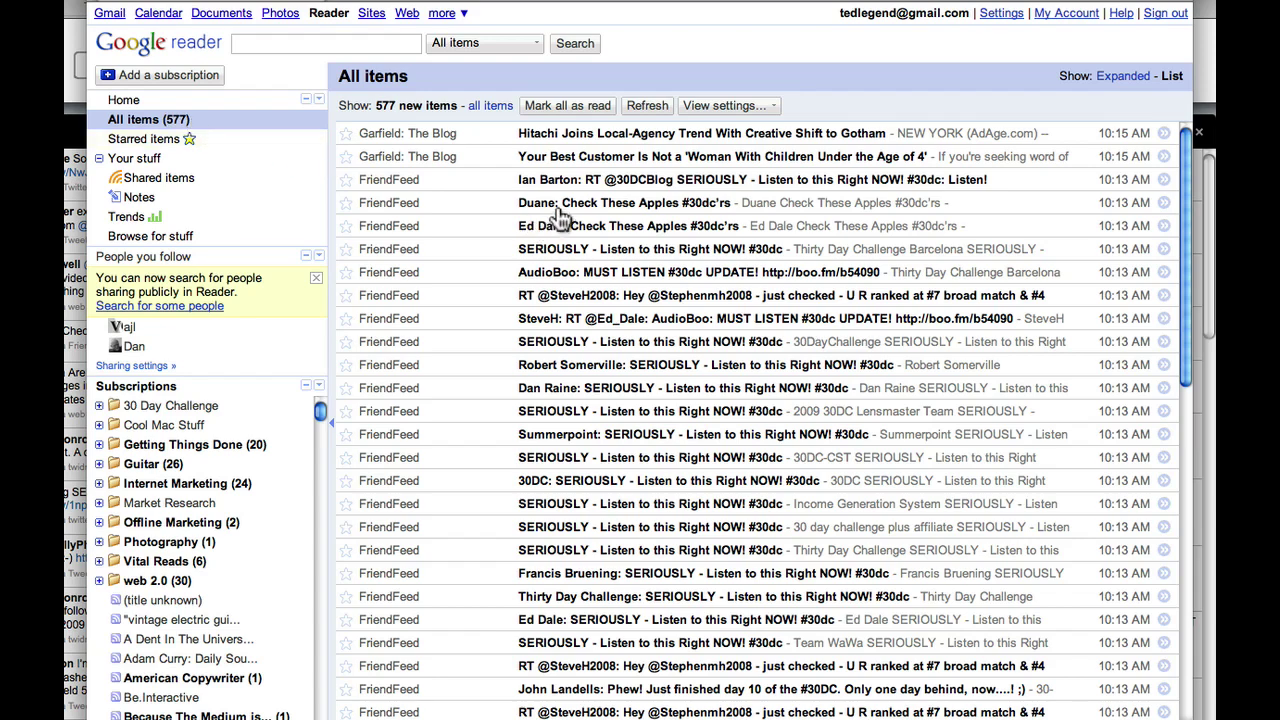
scroll(567, 203, "down", 1)
scroll(567, 203, "down", 1)
scroll(567, 203, "down", 1)
scroll(567, 203, "down", 3)
scroll(567, 203, "down", 1)
scroll(567, 203, "down", 5)
scroll(567, 203, "down", 9)
scroll(567, 203, "down", 2)
scroll(567, 203, "down", 2)
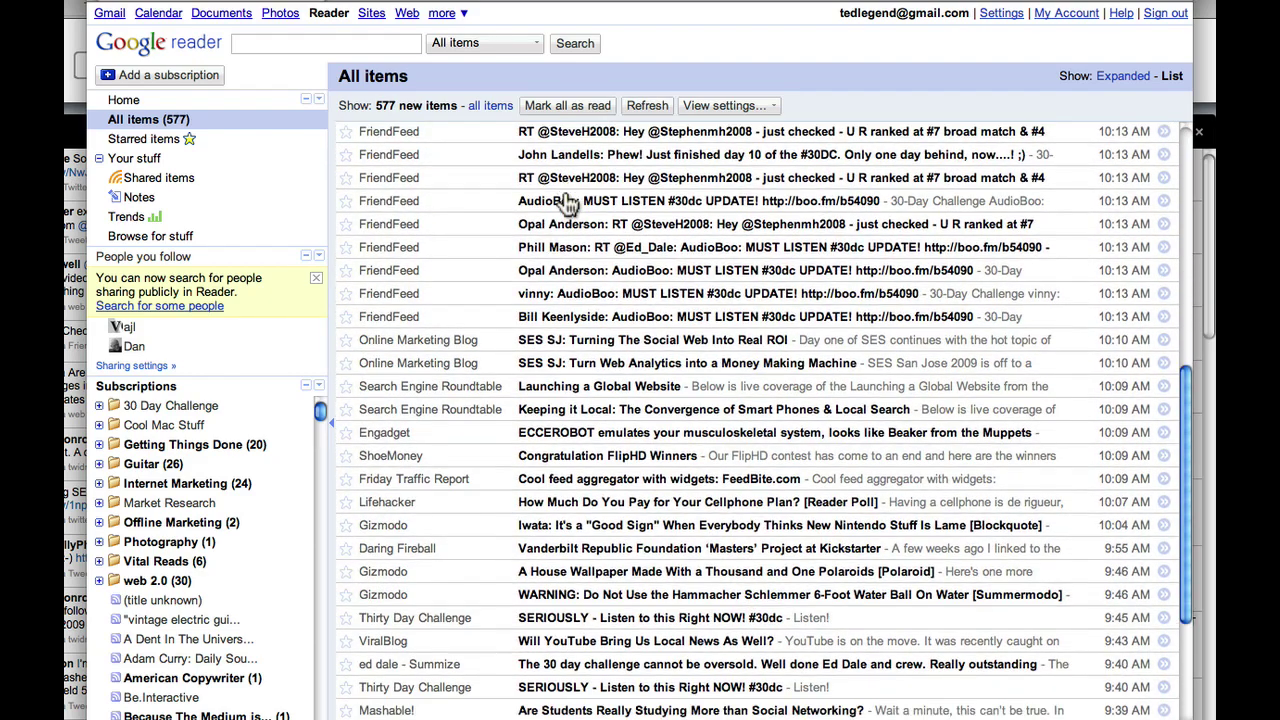
scroll(567, 203, "up", 2)
scroll(567, 203, "up", 10)
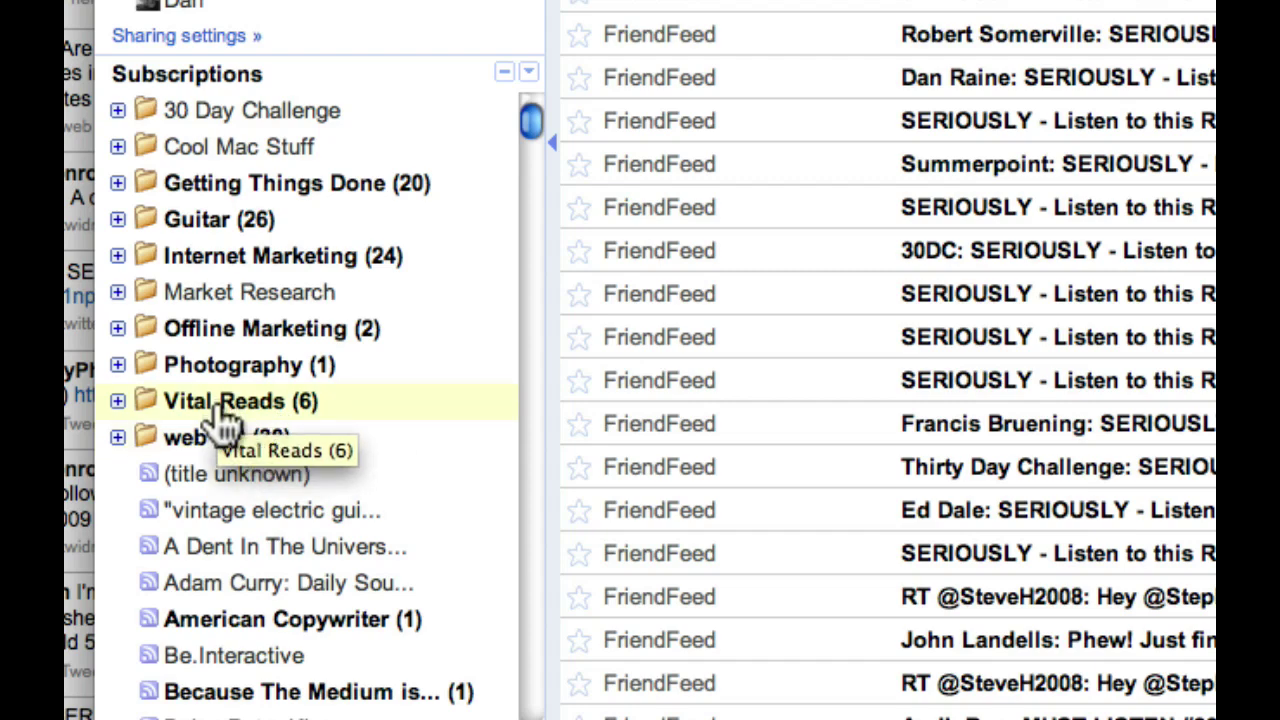
- Open the American Copywriter feed and add it to the Vital Reads folder via Feed settings
left_click(220, 405)
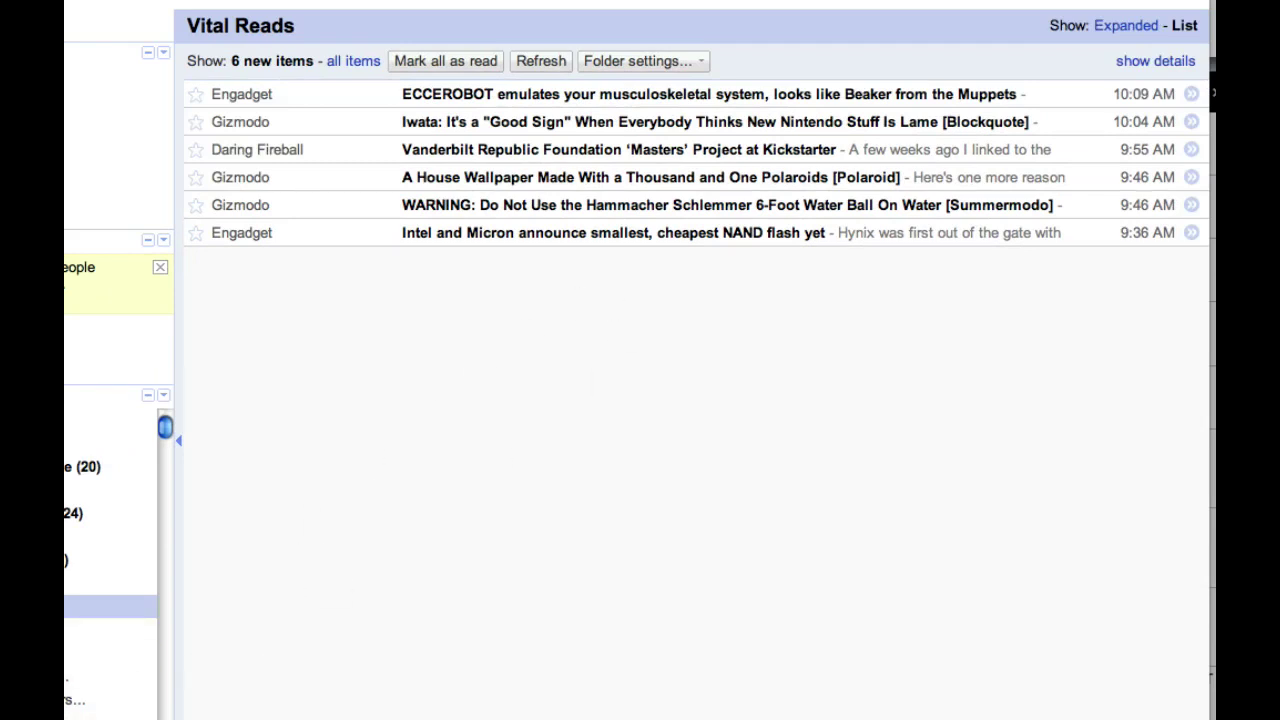
left_click(110, 700)
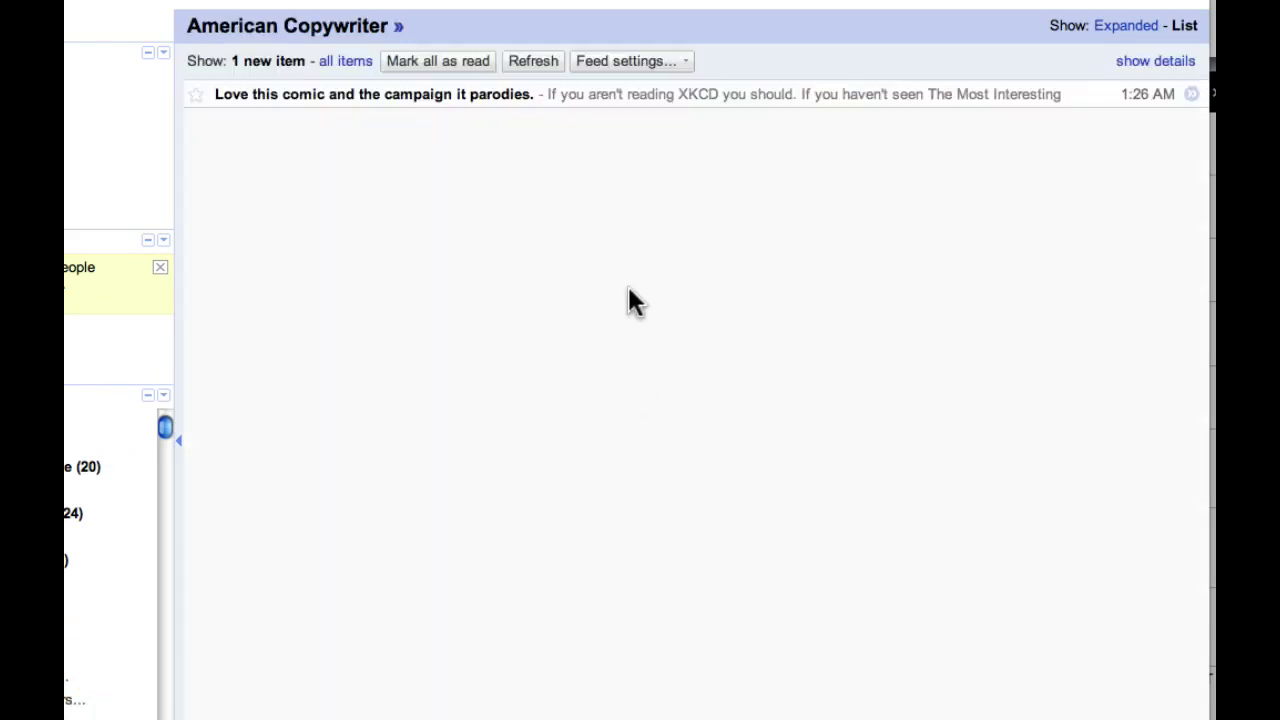
left_click(688, 66)
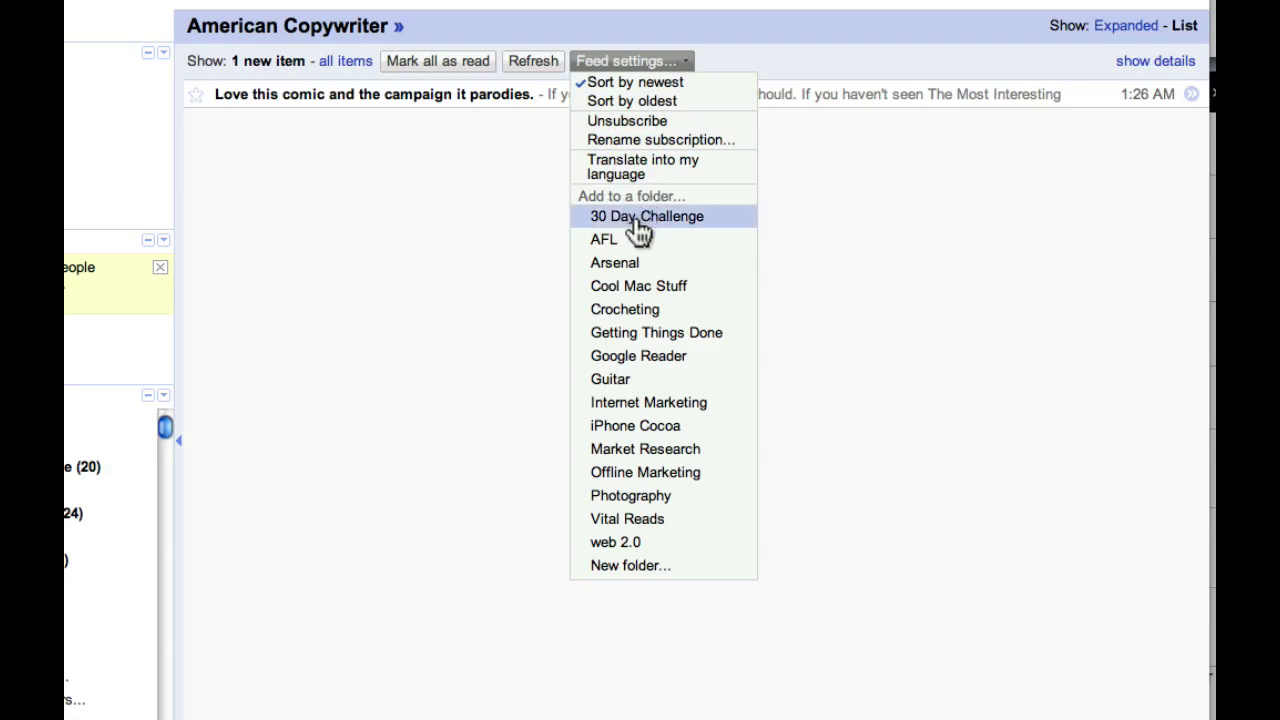
left_click(660, 528)
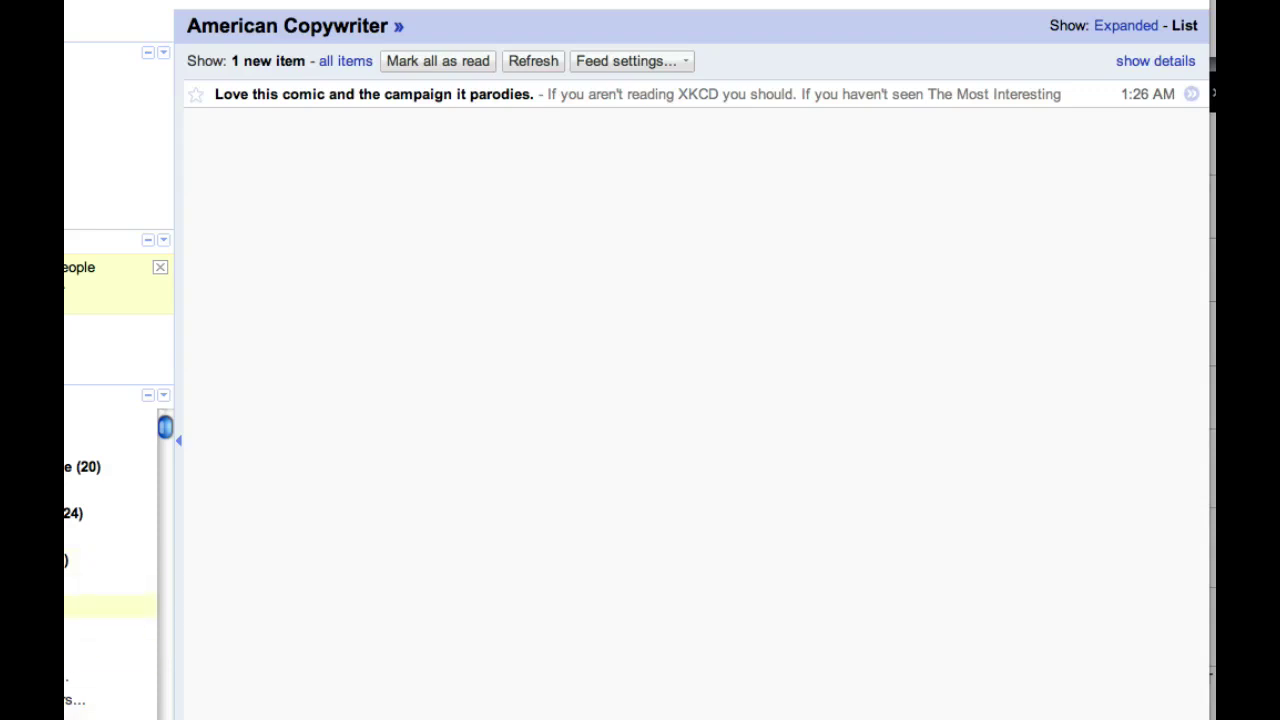
- Mark all six new Vital Reads items as read
left_click(70, 606)
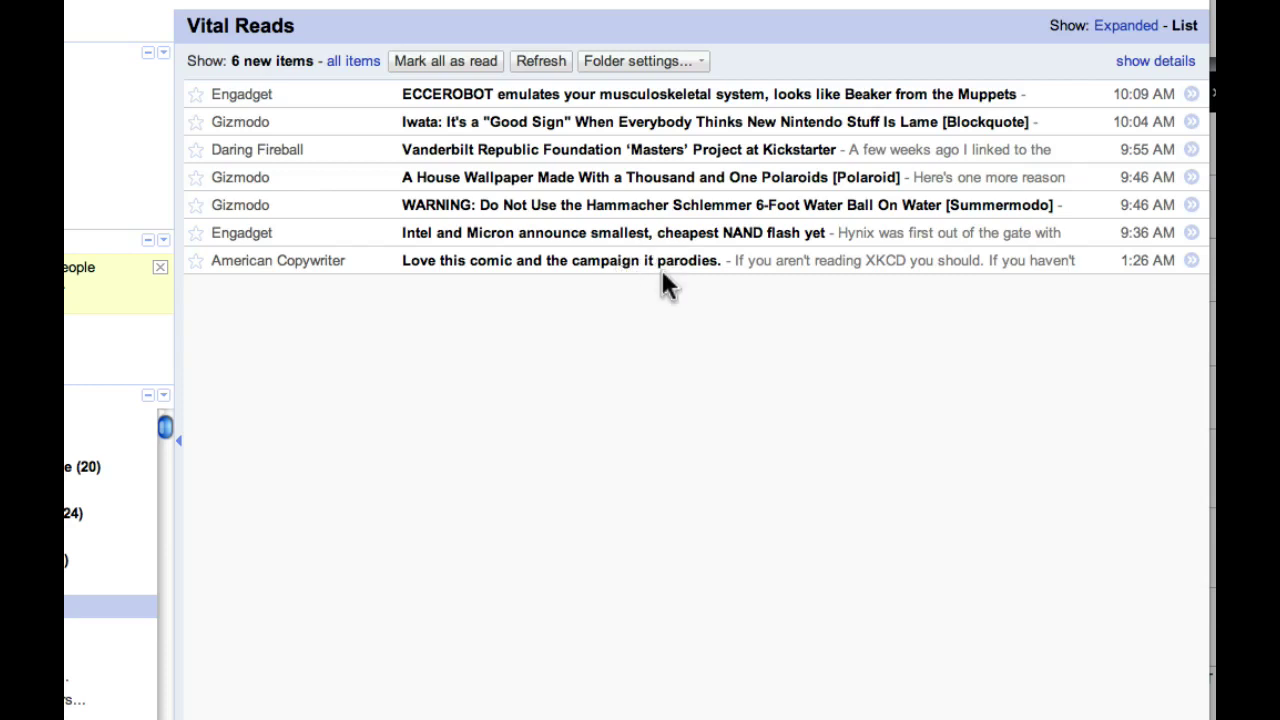
left_click(458, 66)
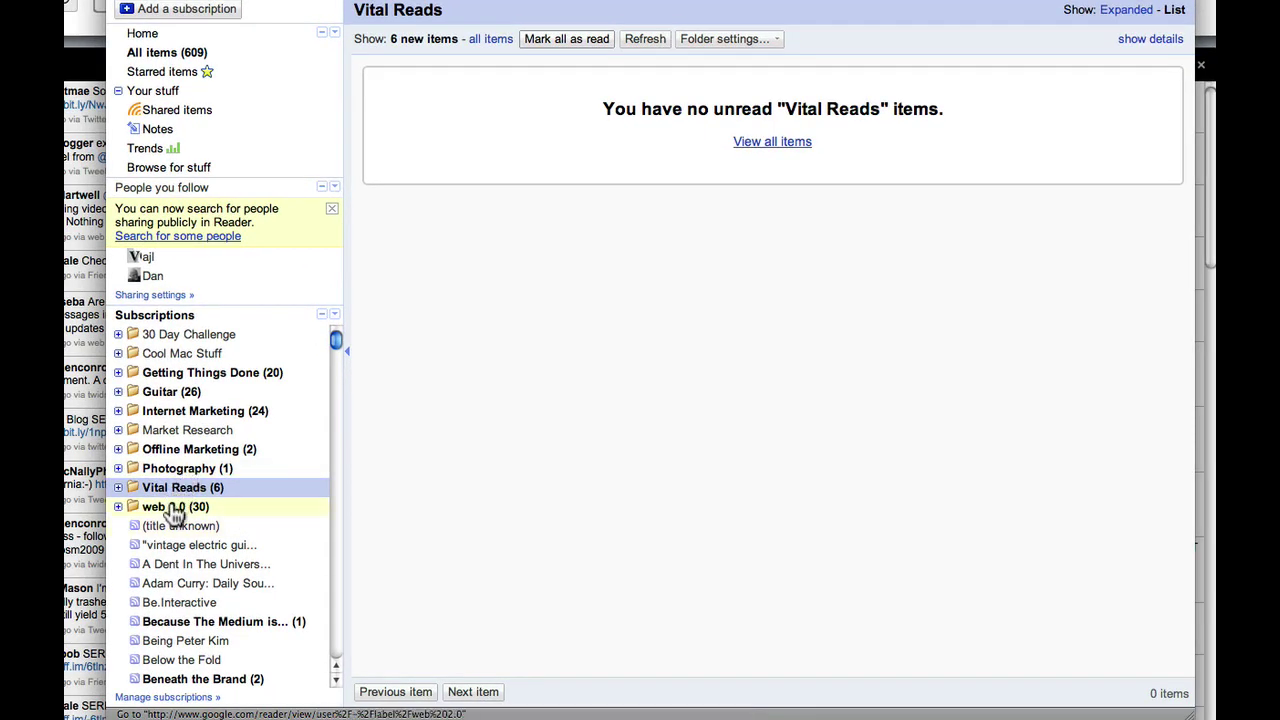
- Open the web 2.0 folder and scroll through its 29 new items
left_click(176, 510)
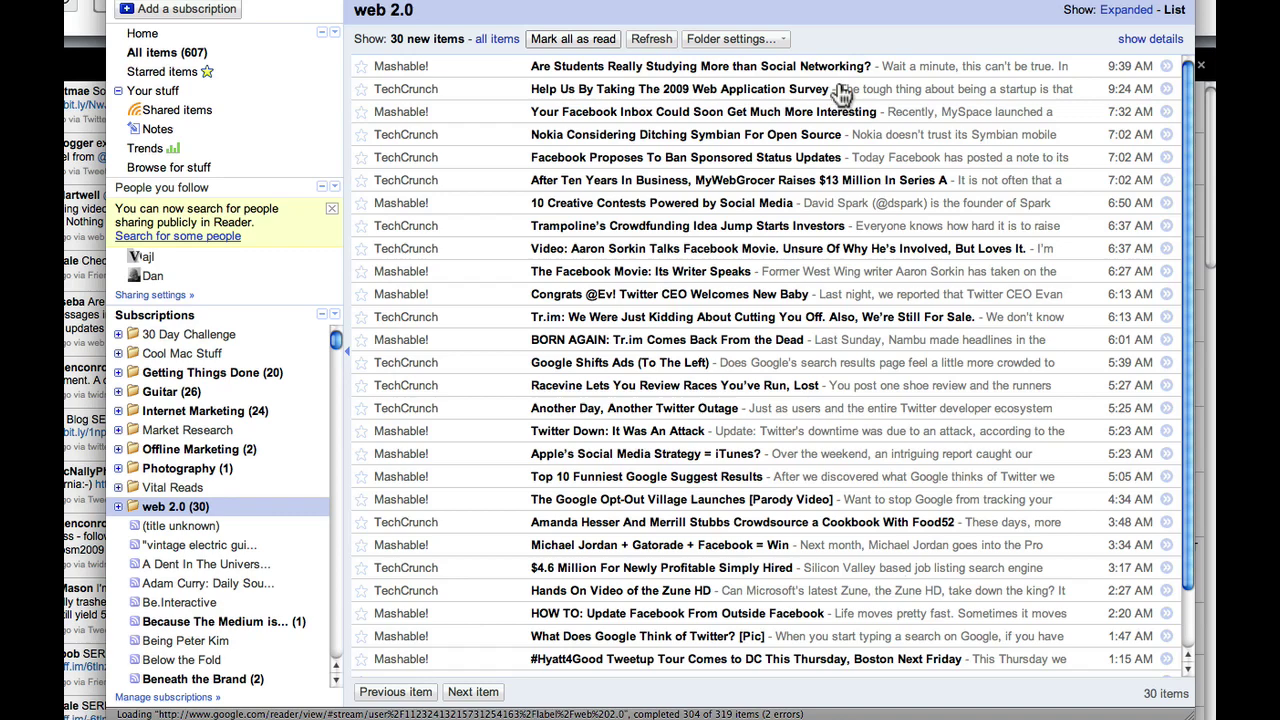
scroll(843, 93, "down", 1)
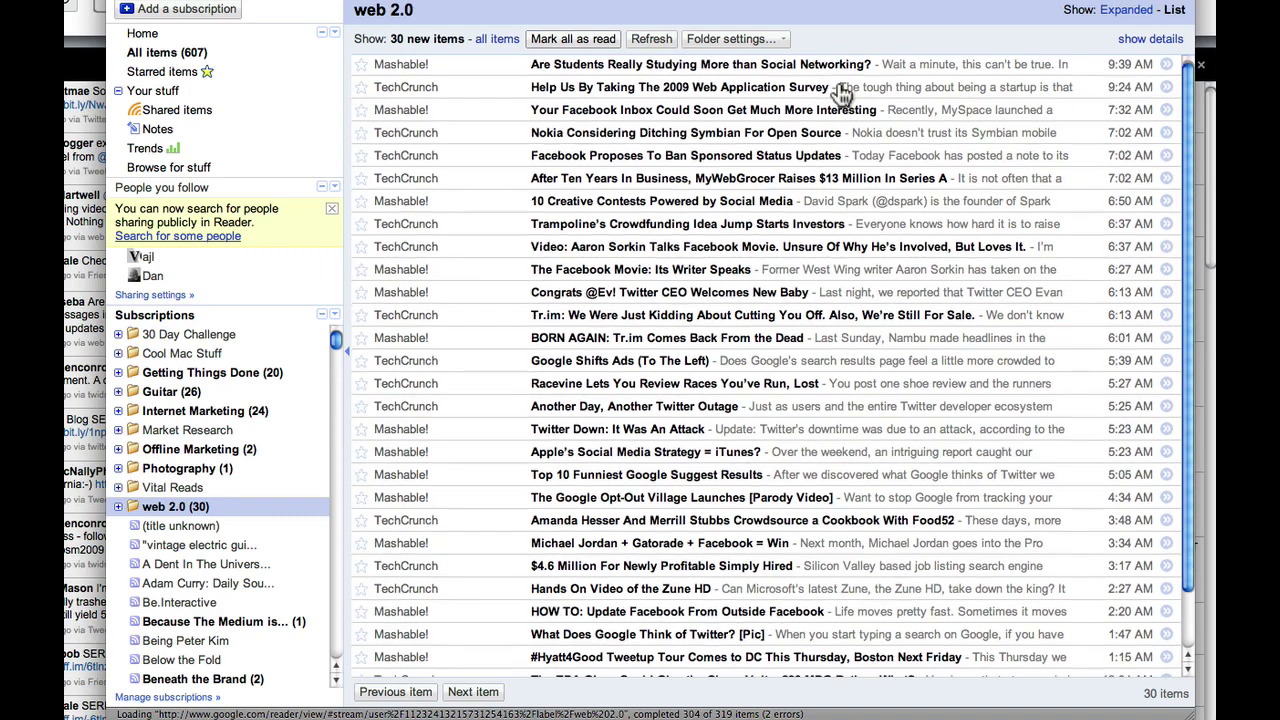
scroll(843, 93, "down", 1)
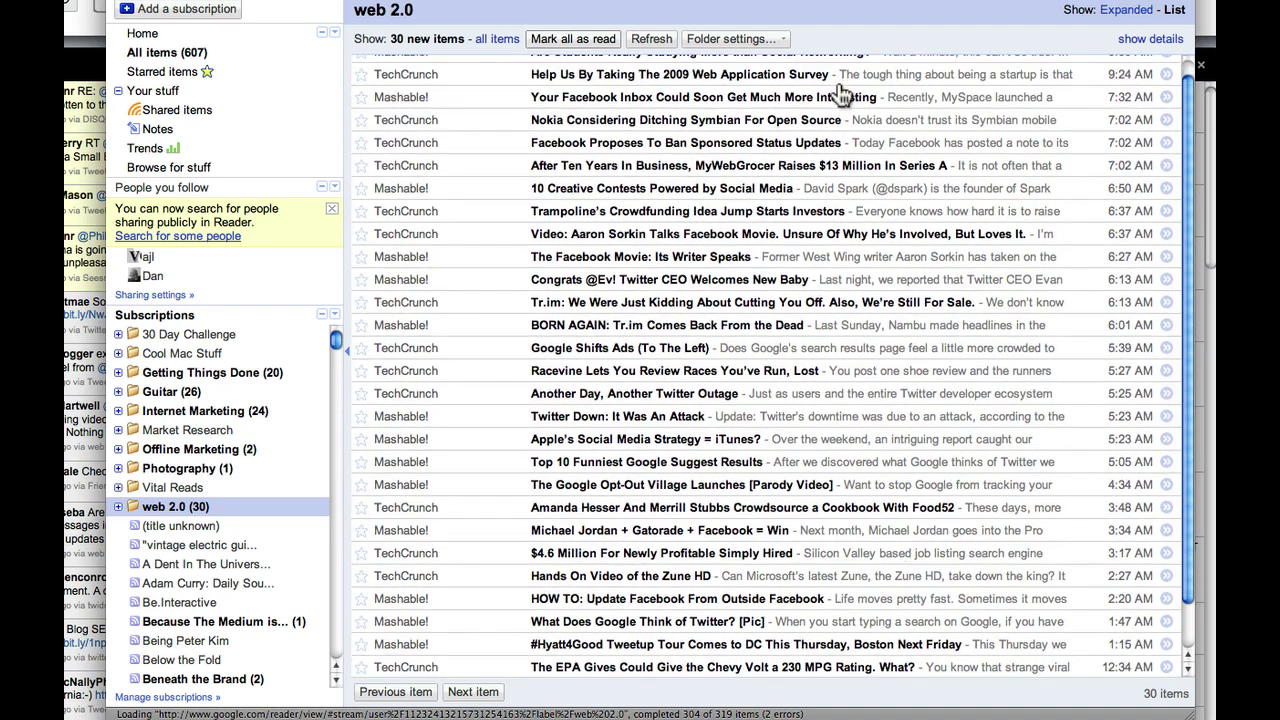
scroll(843, 93, "down", 2)
scroll(843, 93, "down", 1)
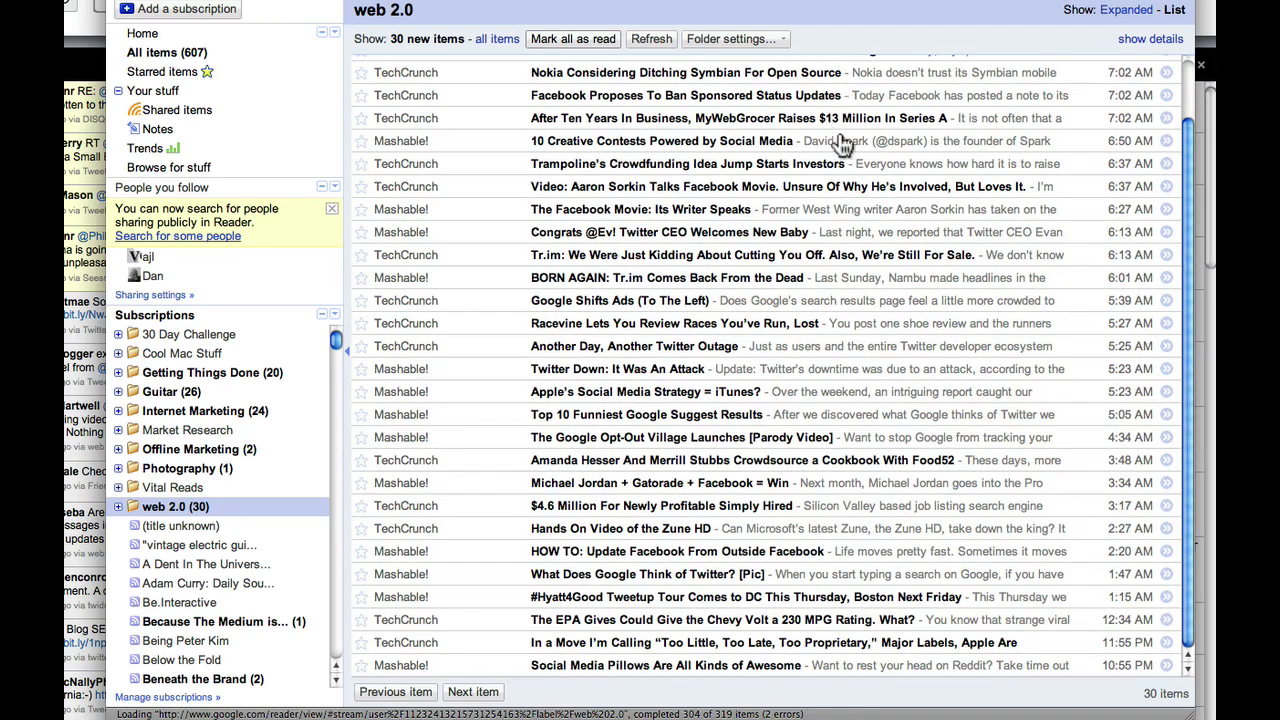
- Expand and read the Mashable article 'Apple's Social Media Strategy = iTunes?'
left_click(713, 397)
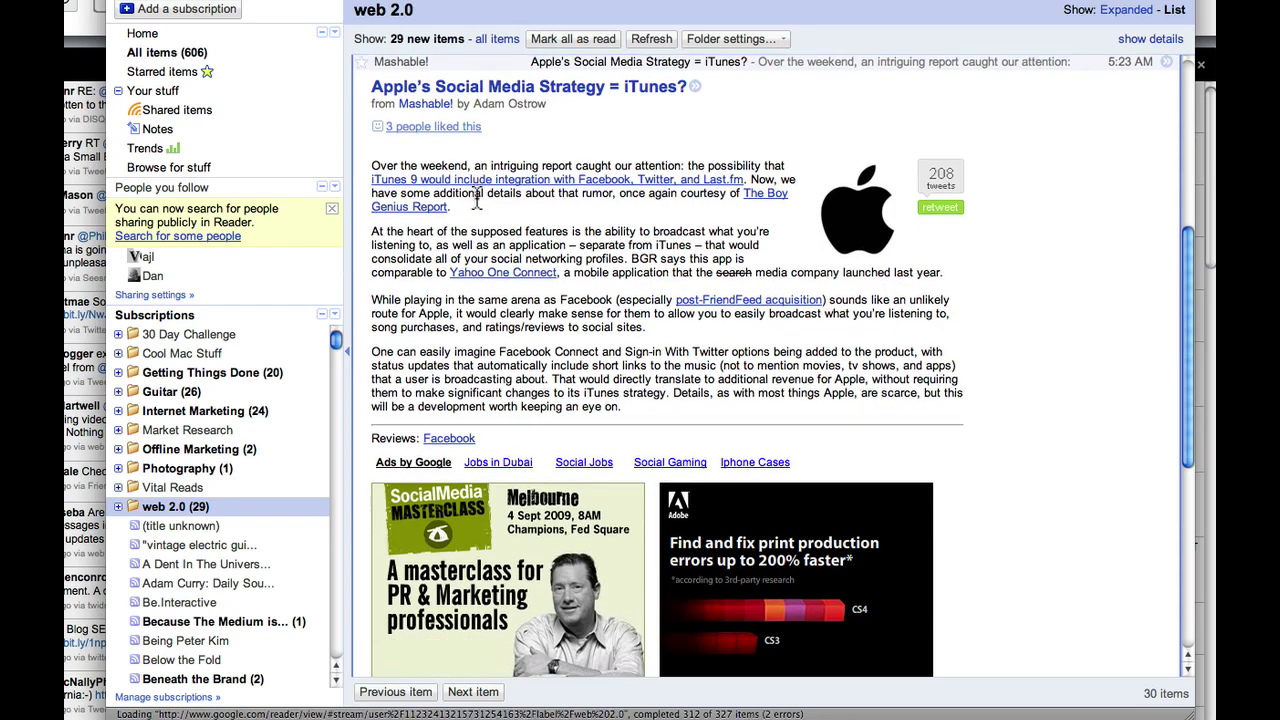
scroll(476, 197, "down", 3)
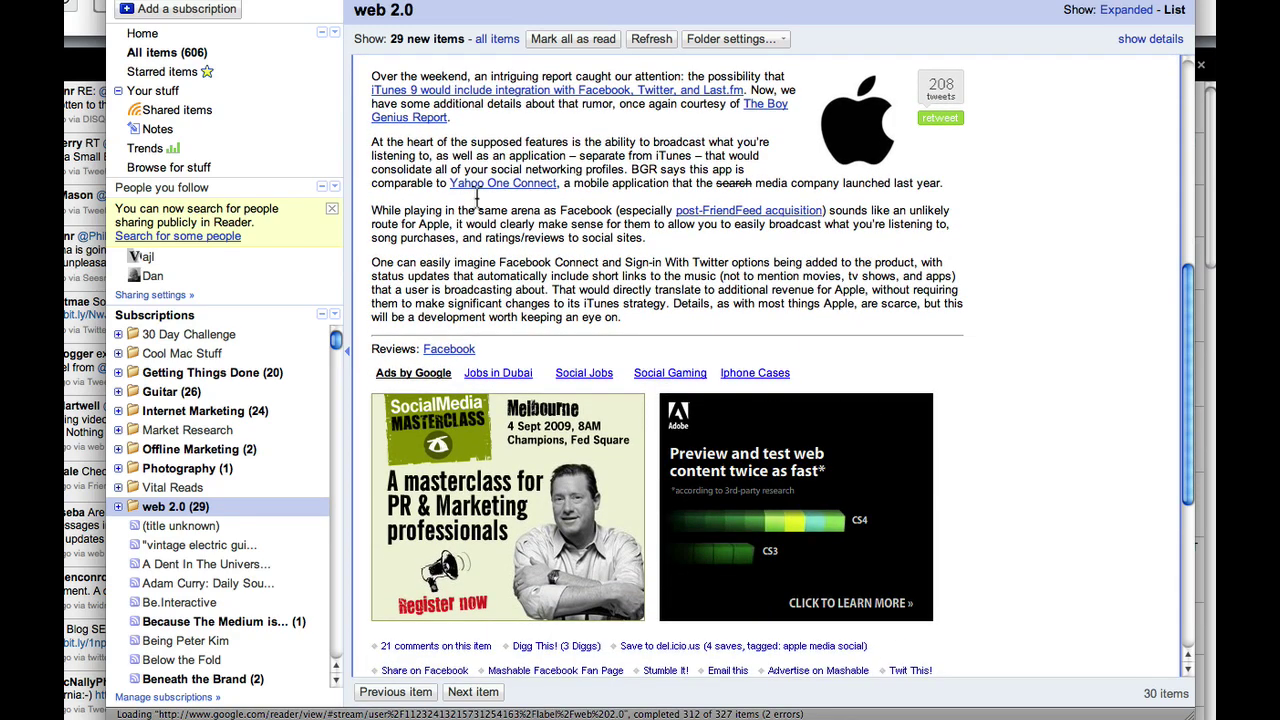
scroll(477, 198, "down", 2)
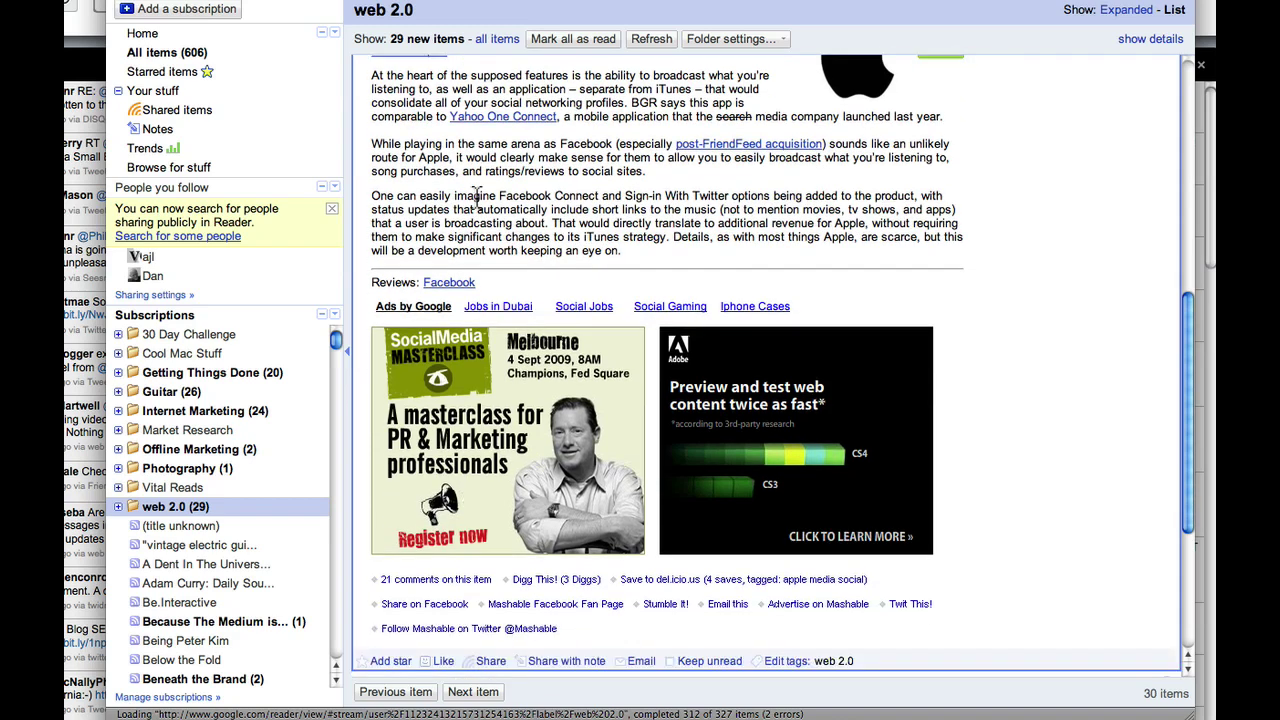
scroll(477, 197, "down", 2)
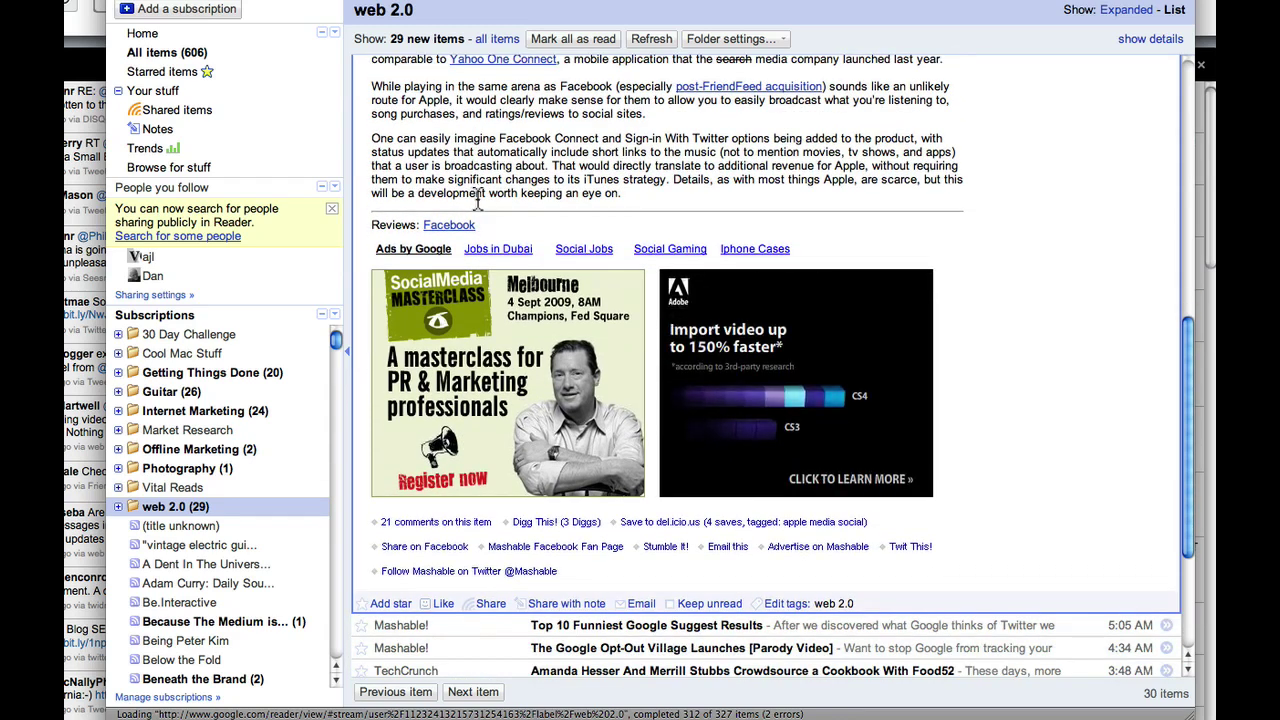
scroll(477, 198, "up", 1)
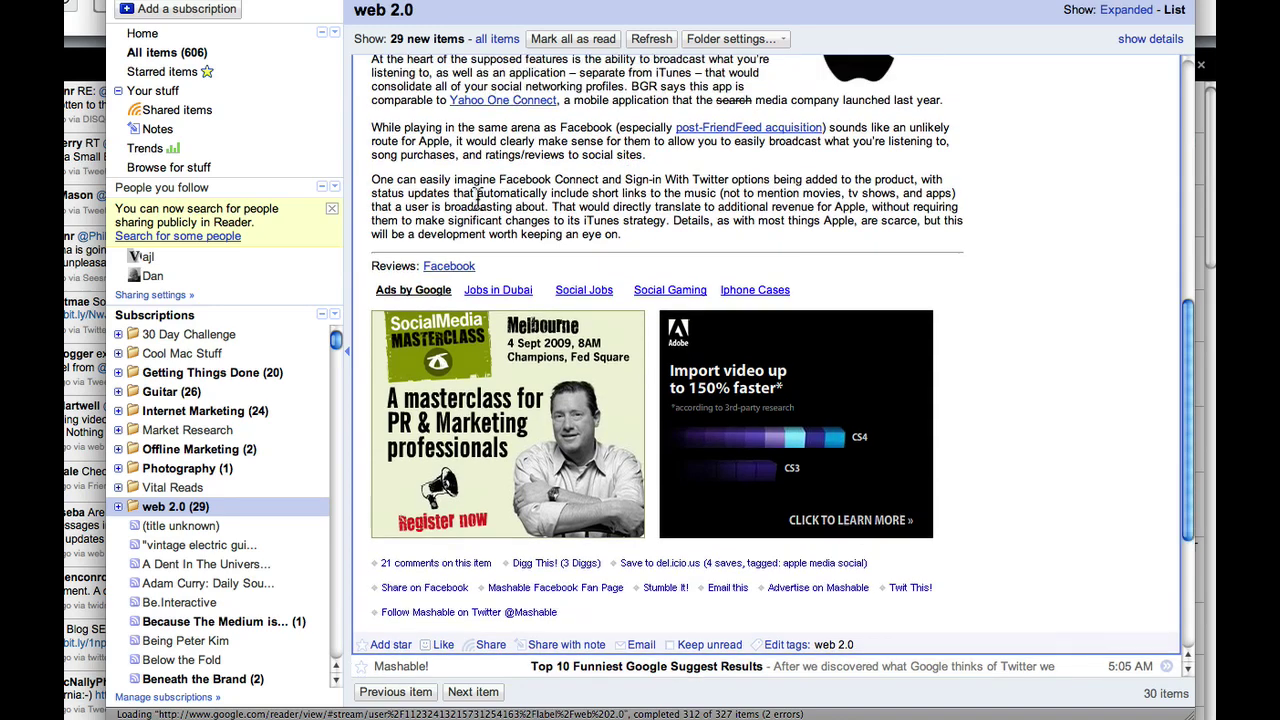
scroll(477, 198, "up", 3)
scroll(493, 172, "down", 2)
scroll(493, 172, "down", 2)
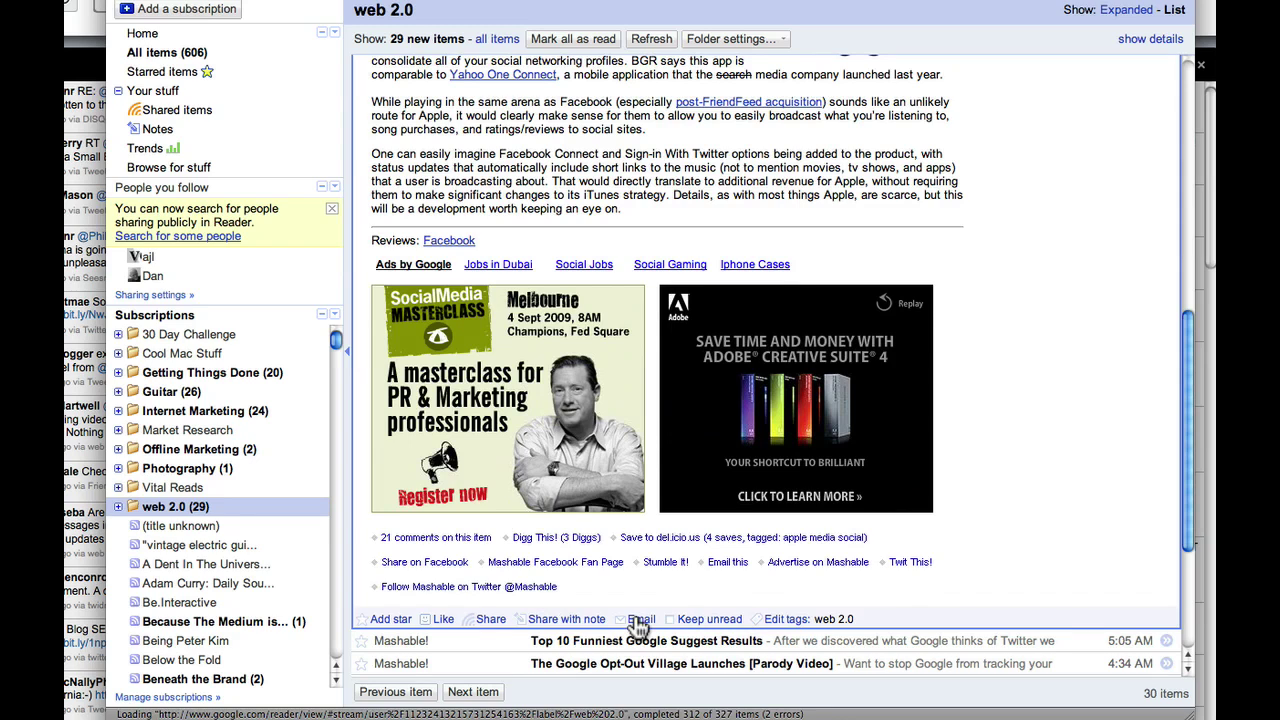
- Email the article to the Posterous posting address with the note 'This will be really Interesting To Watch...'
left_click(637, 620)
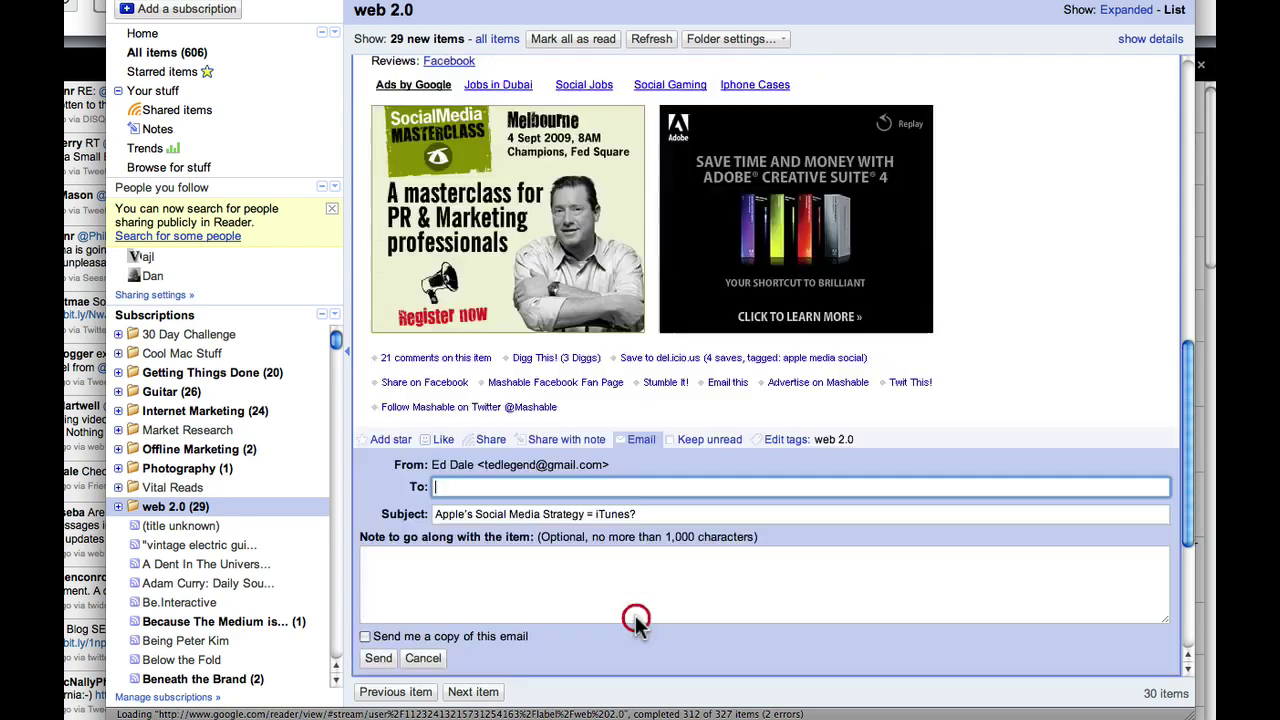
left_click(600, 487)
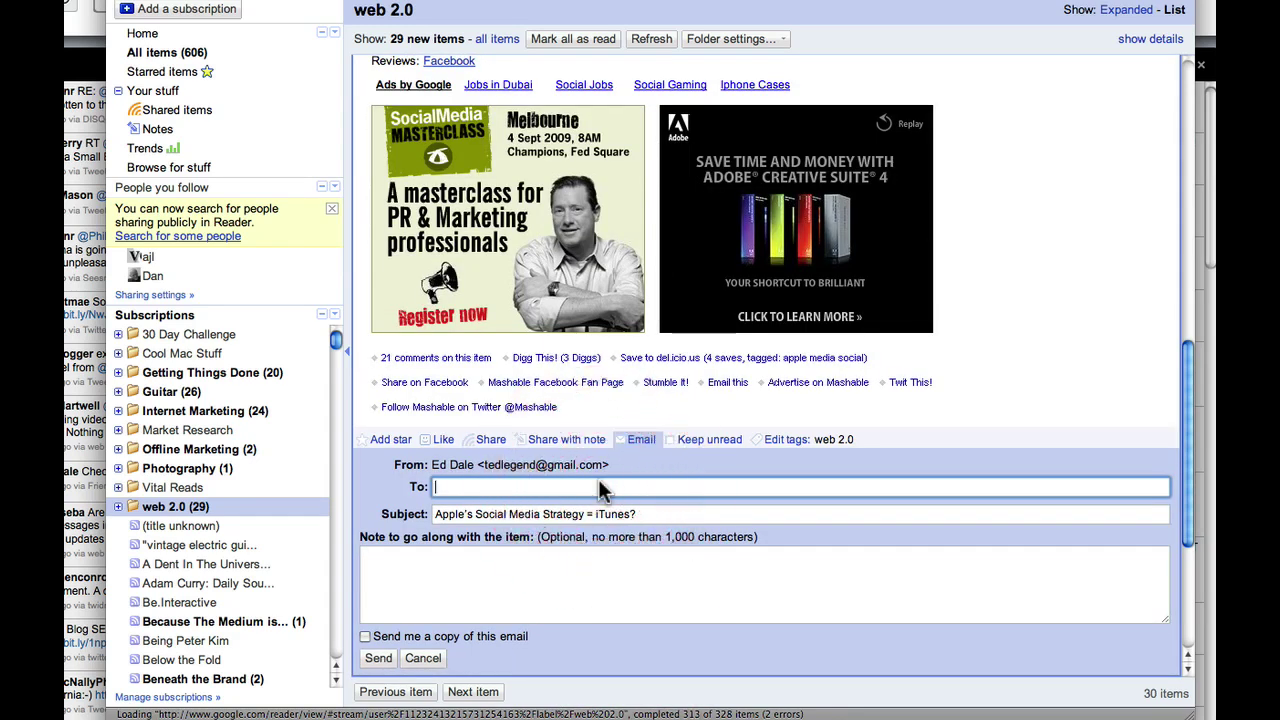
type("Post")
key("BackSpace")
key("BackSpace")
key("BackSpace")
key("BackSpace")
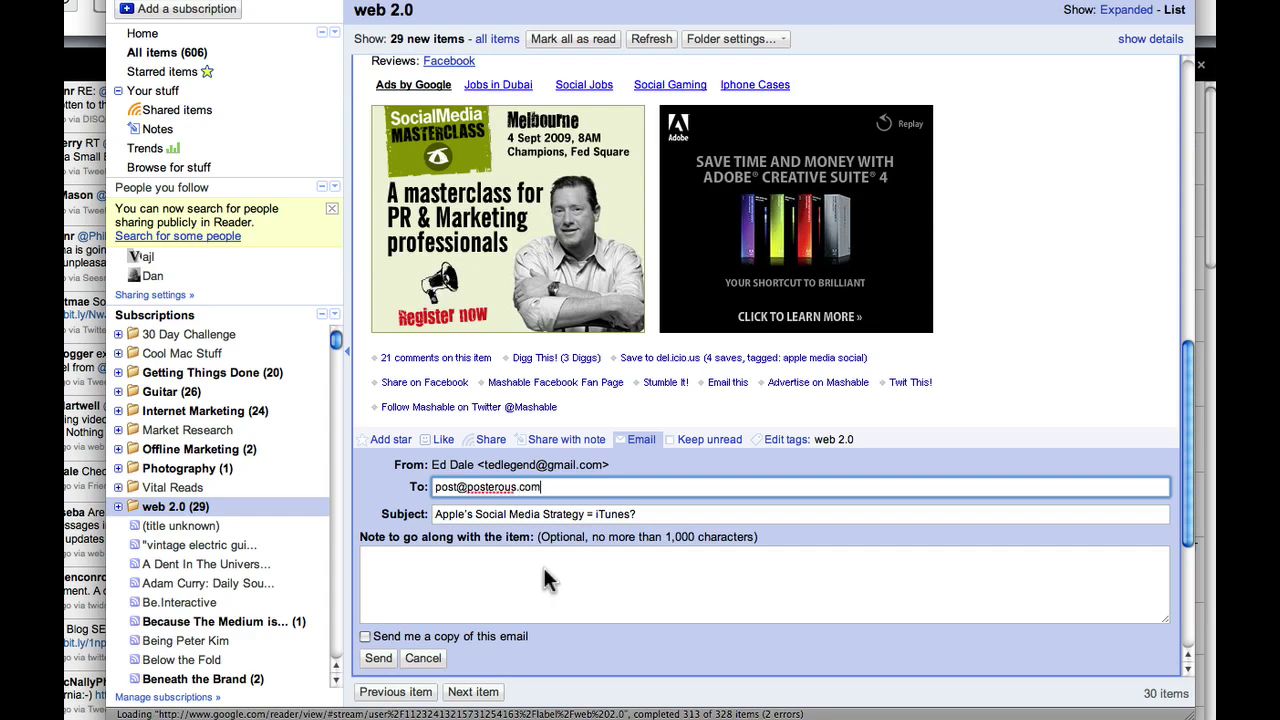
left_click(544, 568)
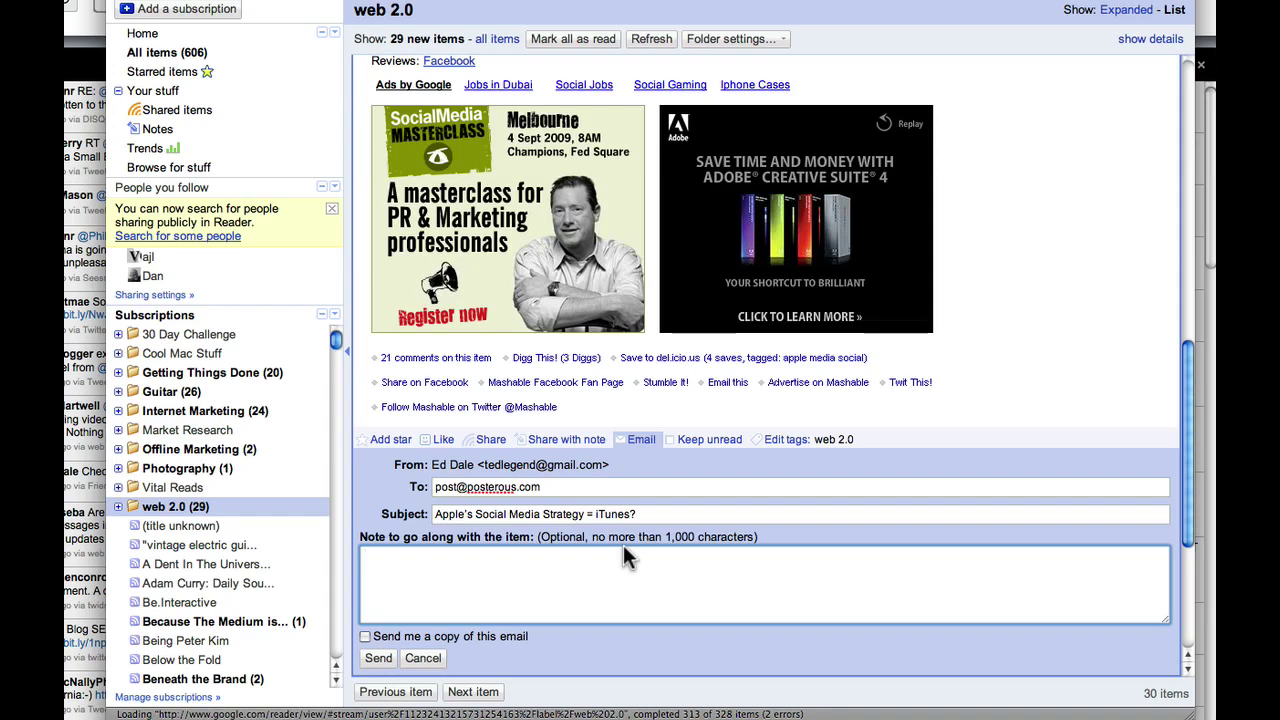
type("This will be really Interesting To Watch...")
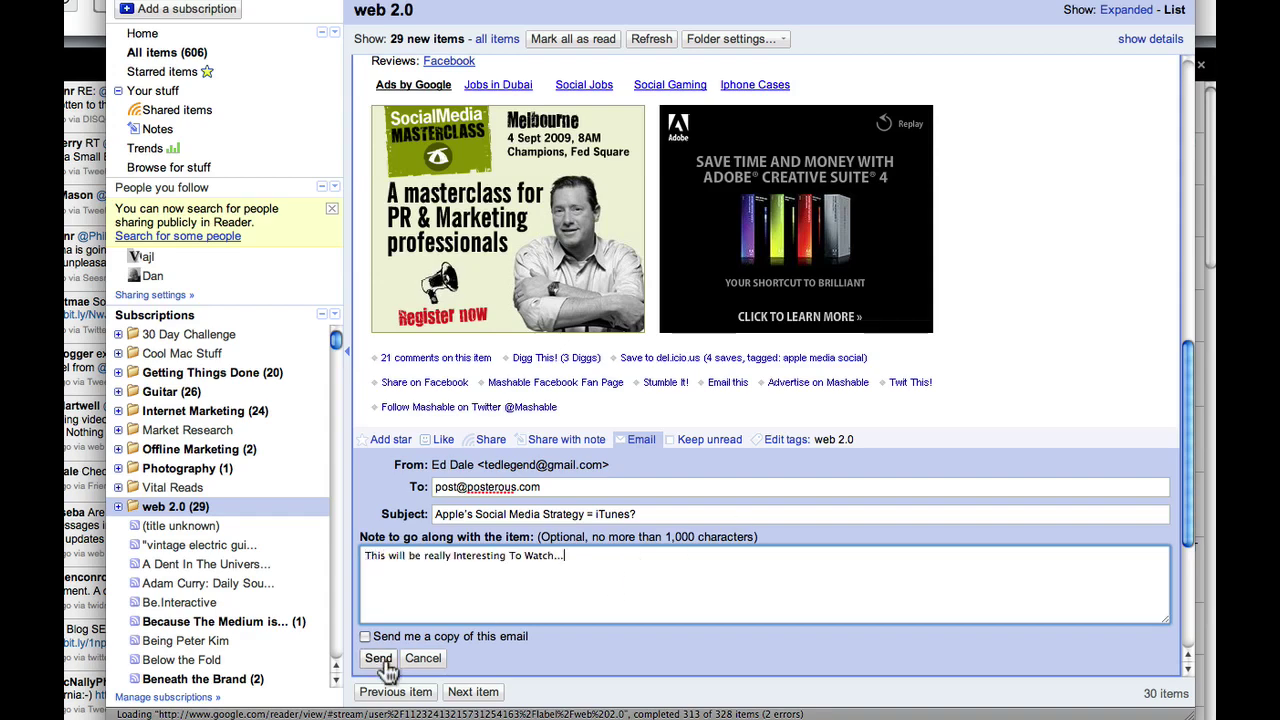
left_click(380, 659)
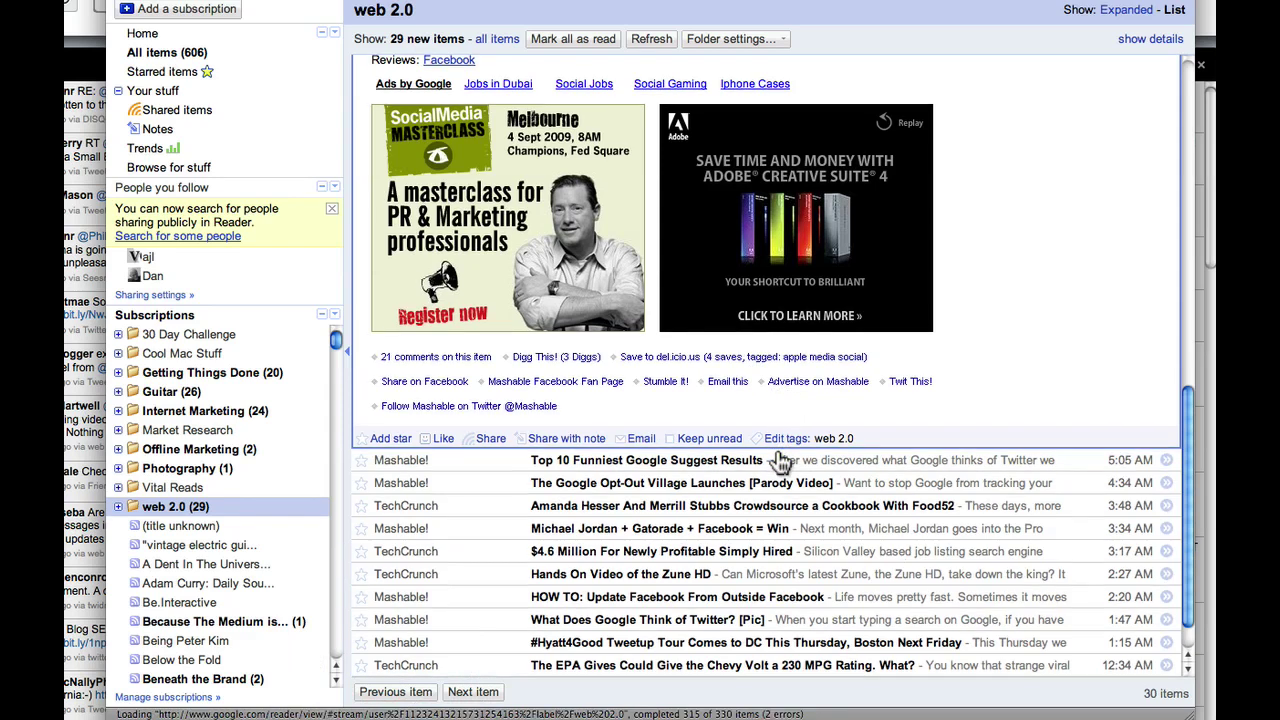
- Review the Mashable article page in Safari, dismiss stray context menus, and bring up the File menu
scroll(780, 462, "down", 2)
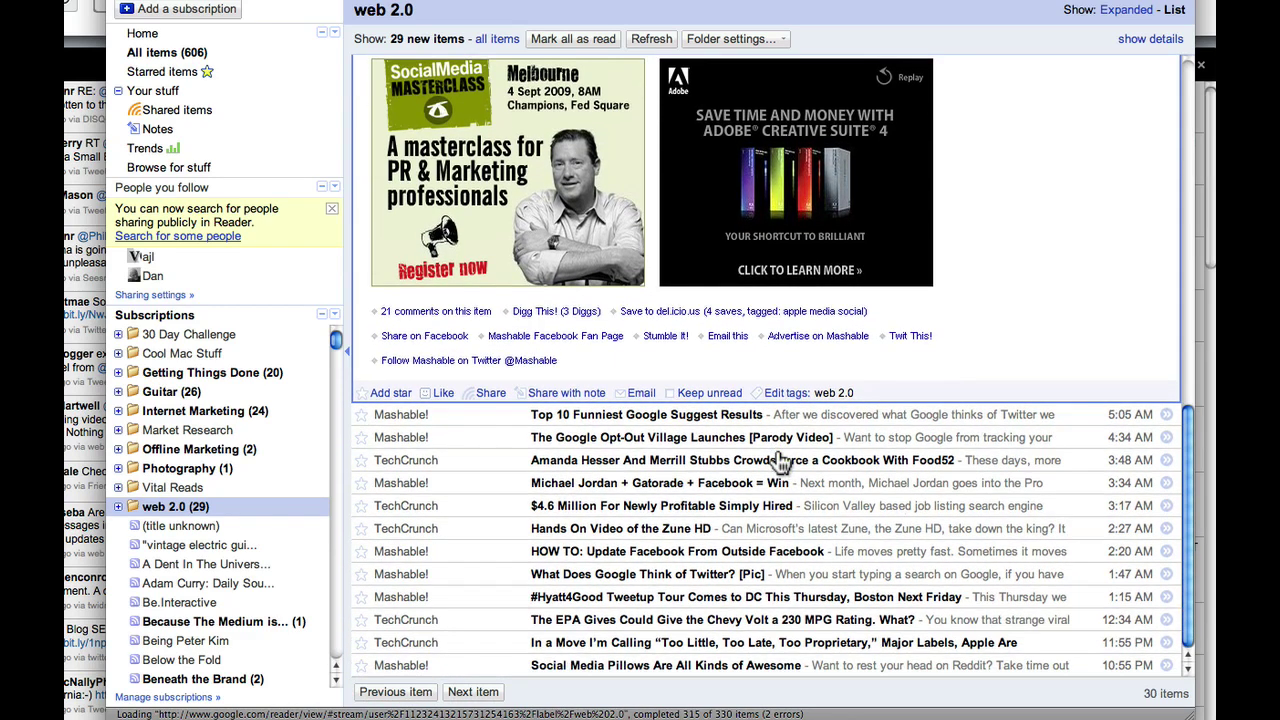
scroll(780, 462, "up", 5)
scroll(778, 410, "up", 10)
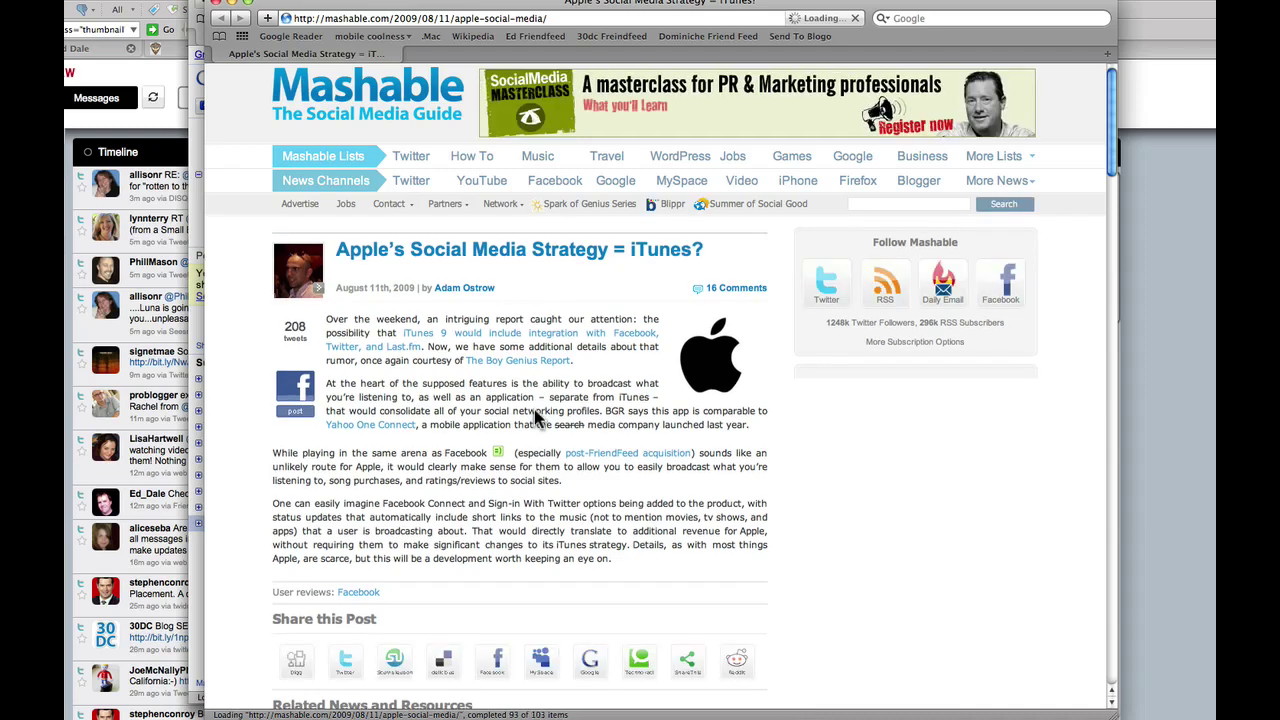
right_click(594, 378)
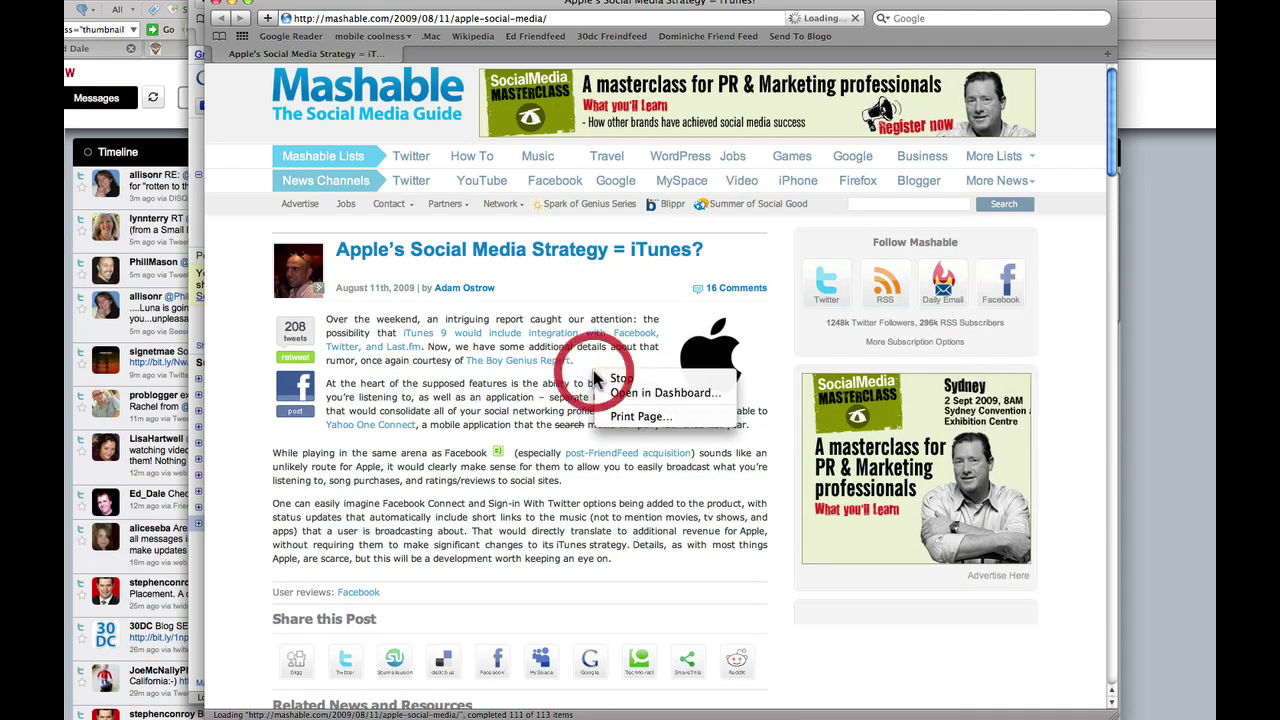
left_click(255, 344)
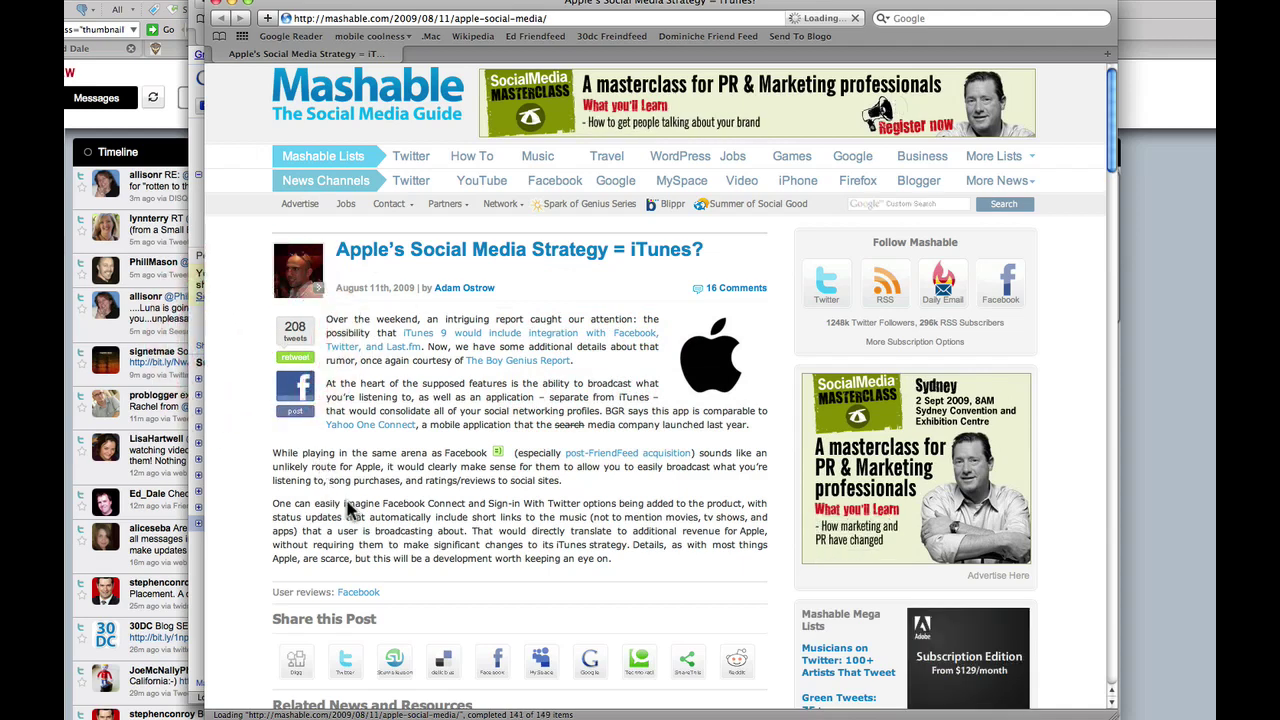
right_click(349, 510)
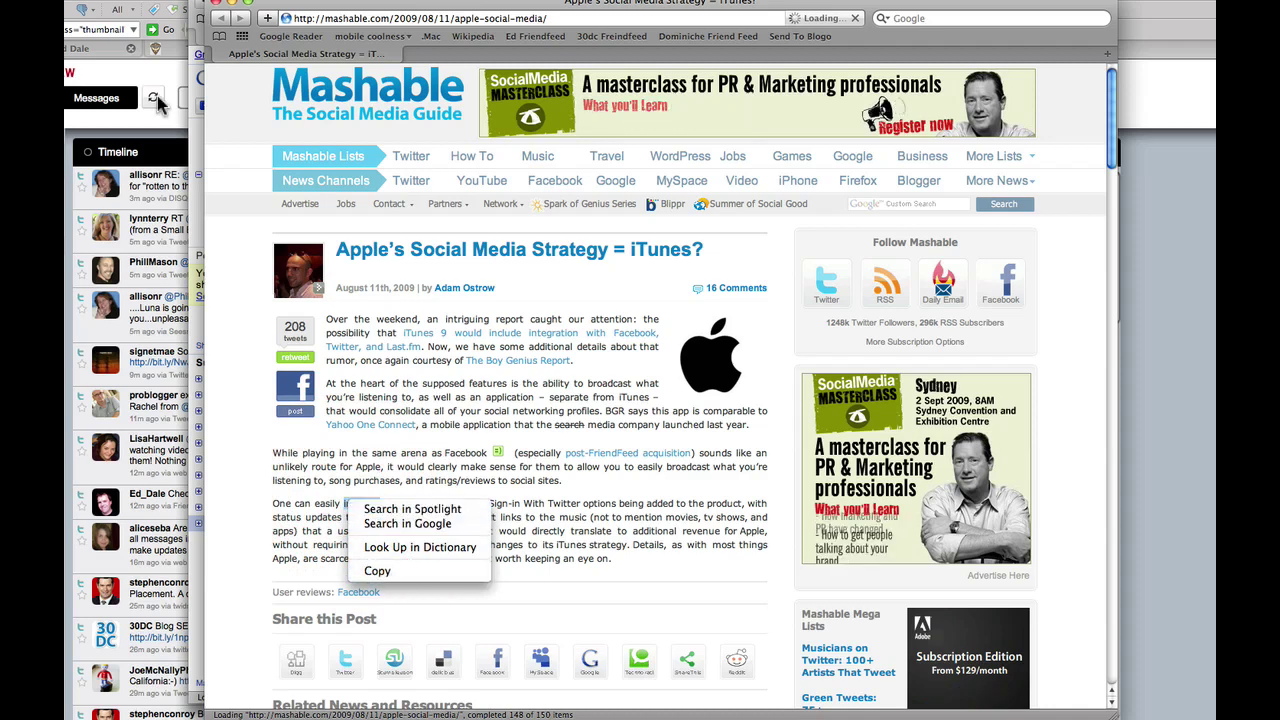
left_click(90, 2)
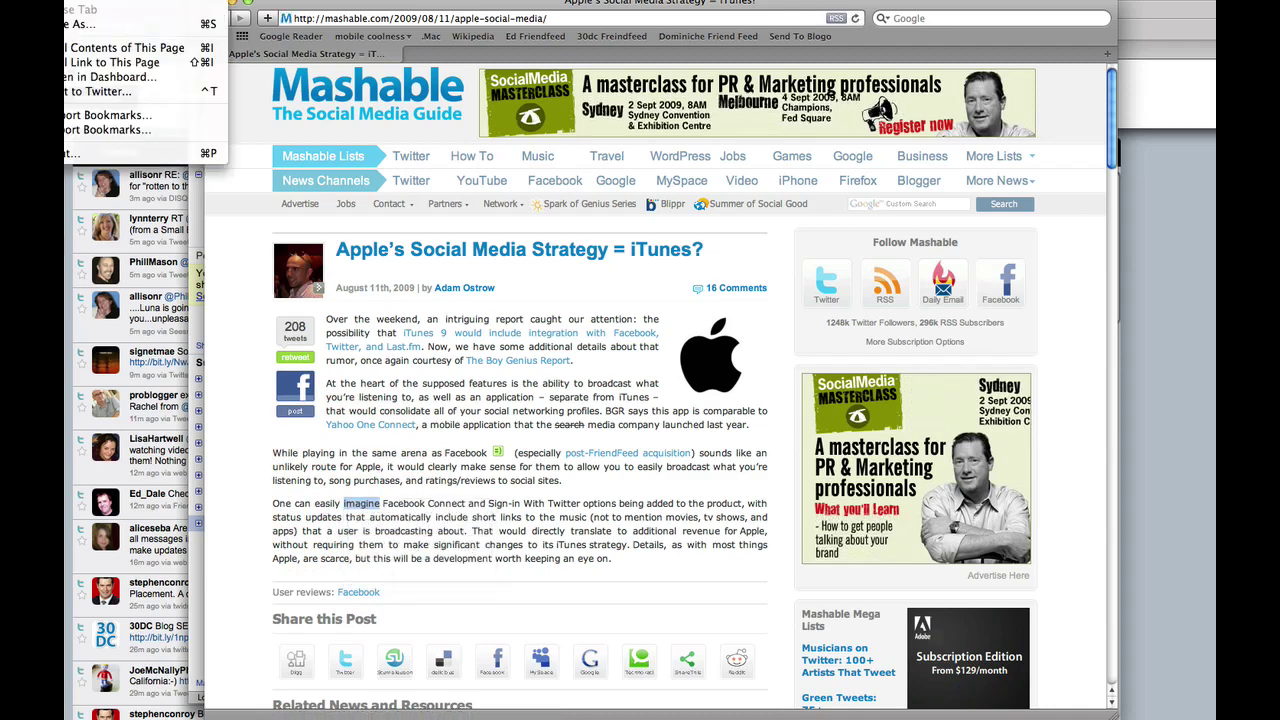
- Create a Mail message with the Mashable article link addressed to Posterous, keep it unsent, and return to Safari
left_click(114, 65)
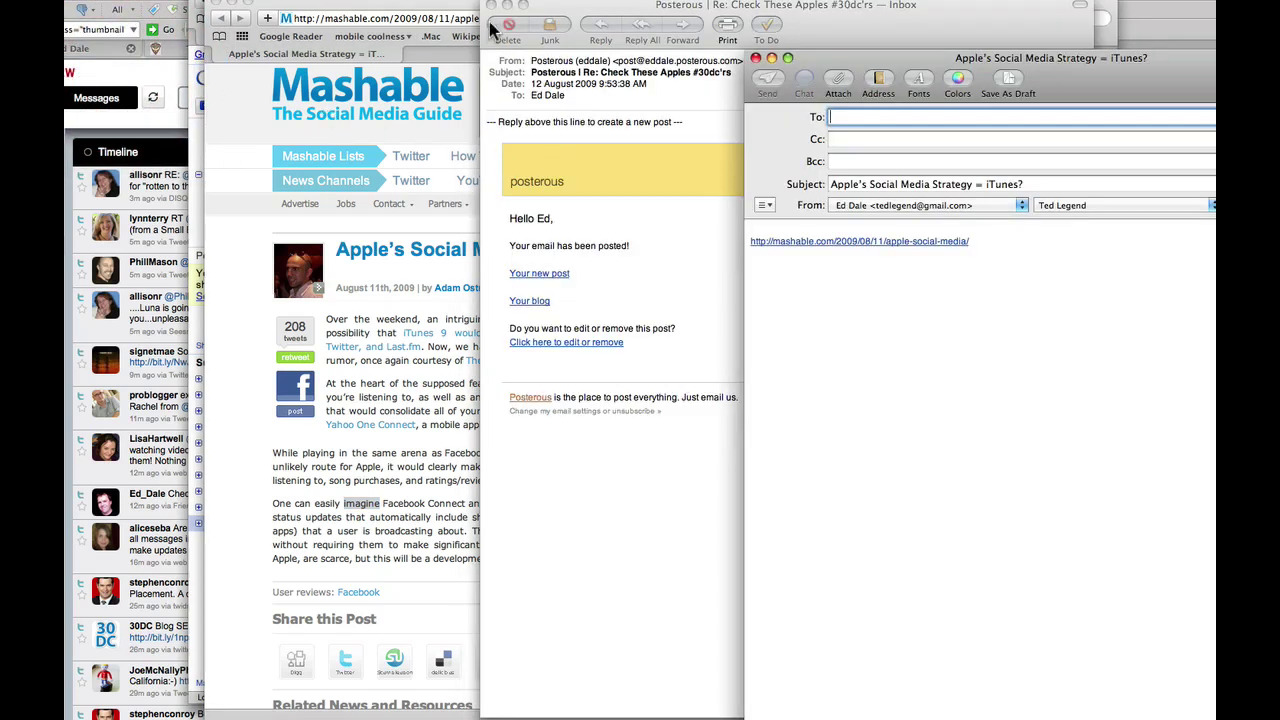
left_click(491, 5)
type("poste")
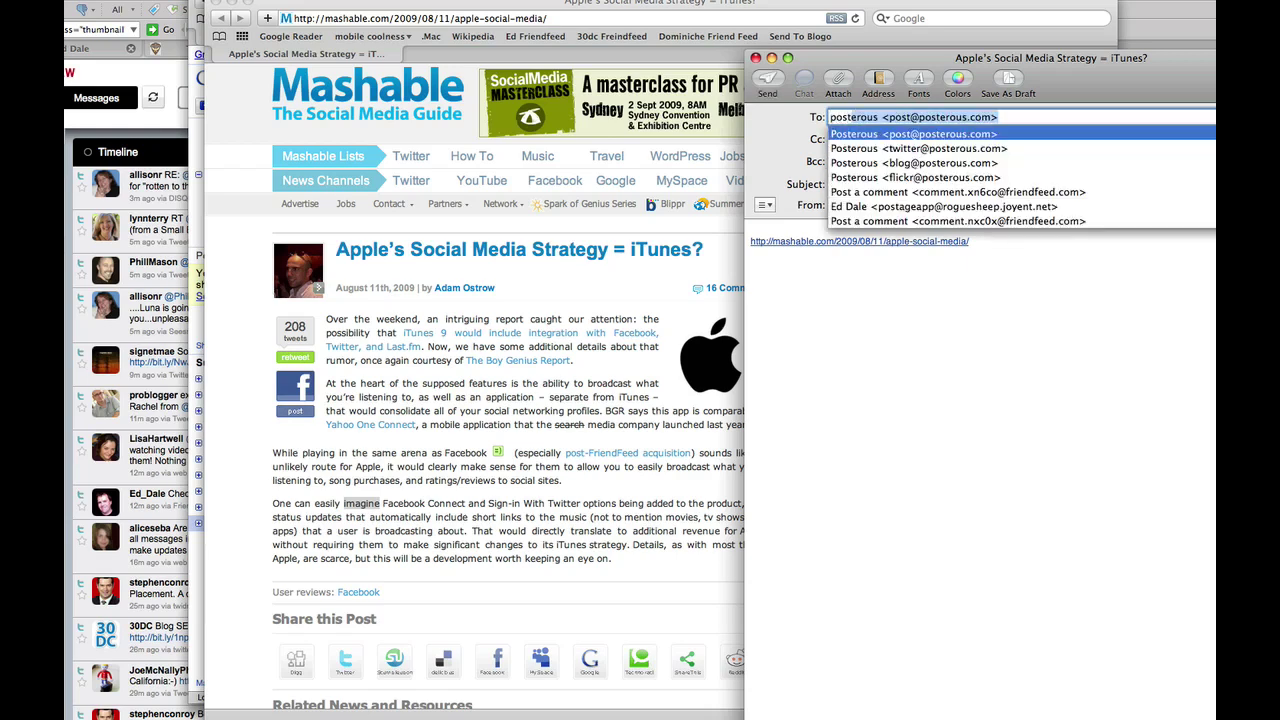
key("Tab")
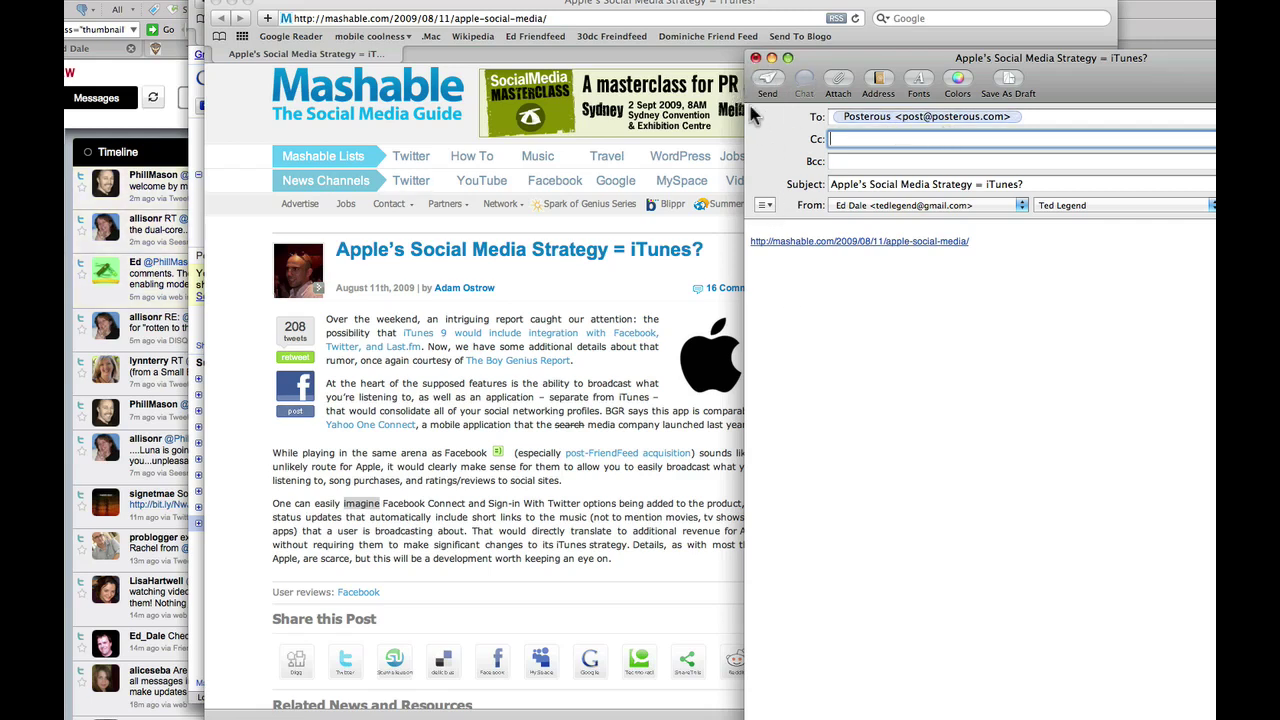
left_click(757, 63)
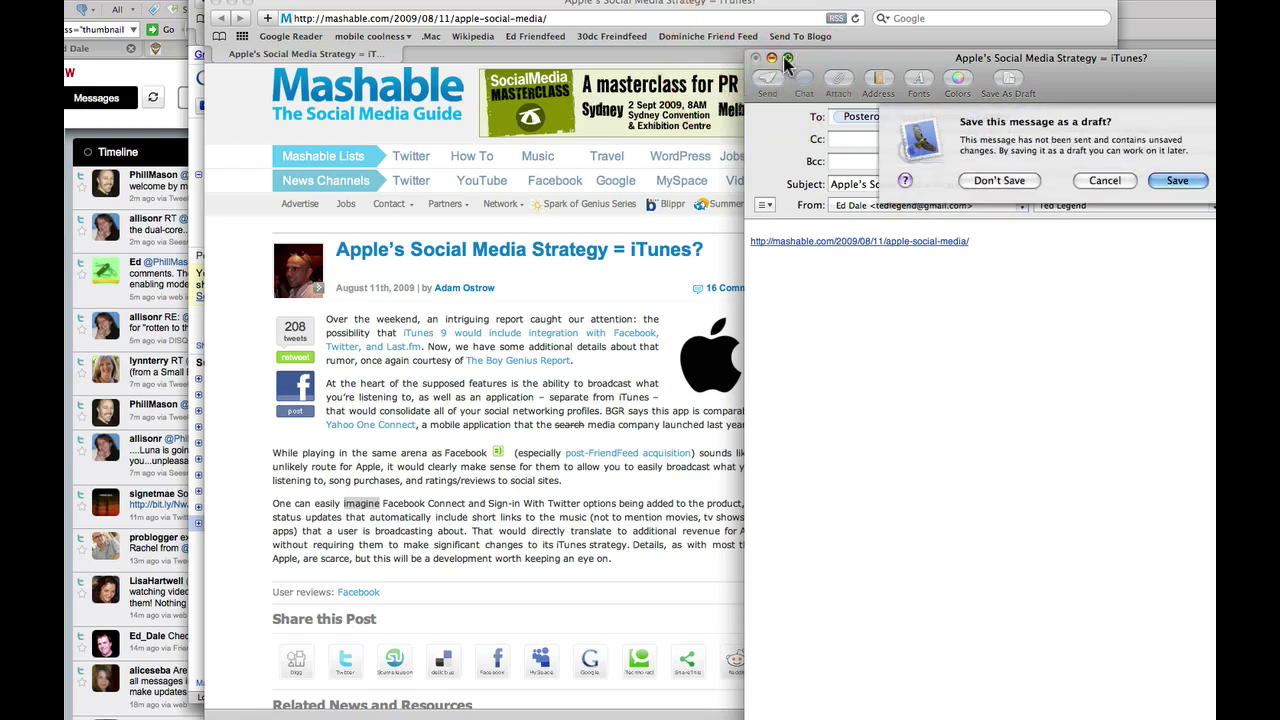
left_click(1105, 181)
left_click(463, 275)
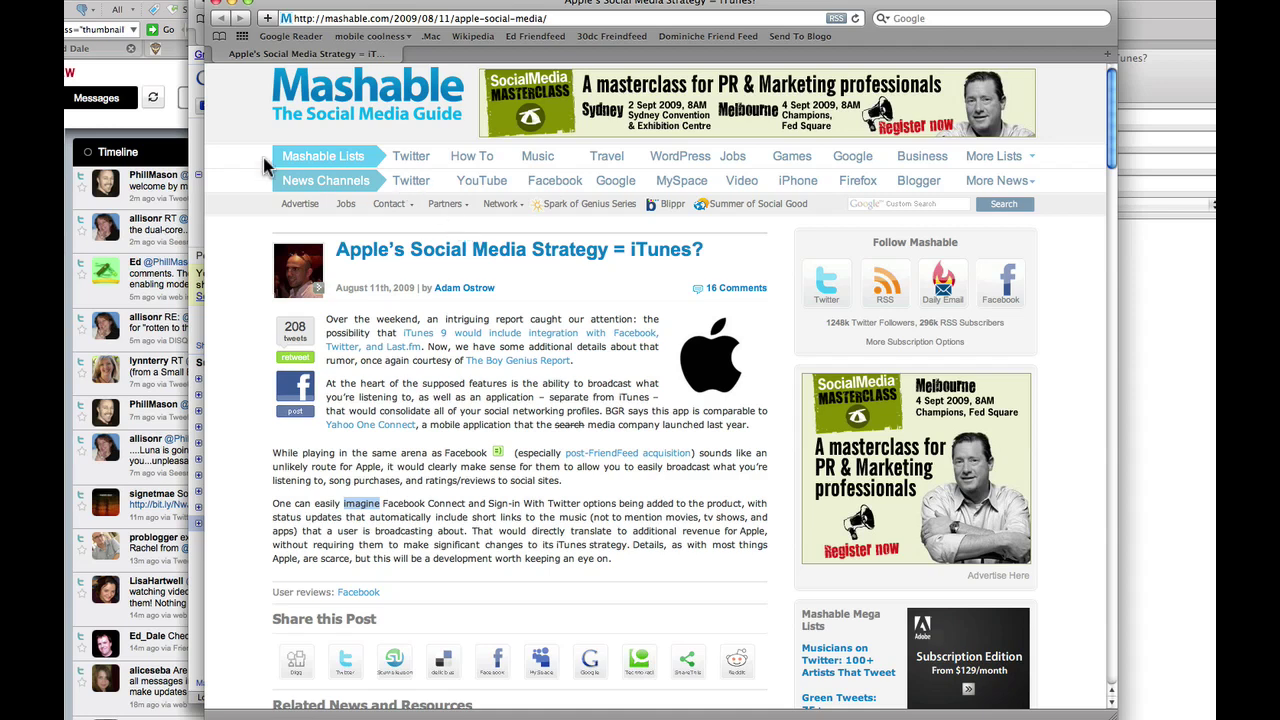
- Close the Mashable window, mark the web 2.0 folder read, and open Getting Things Done's 21 items
left_click(216, 4)
scroll(522, 255, "down", 3)
scroll(520, 258, "down", 5)
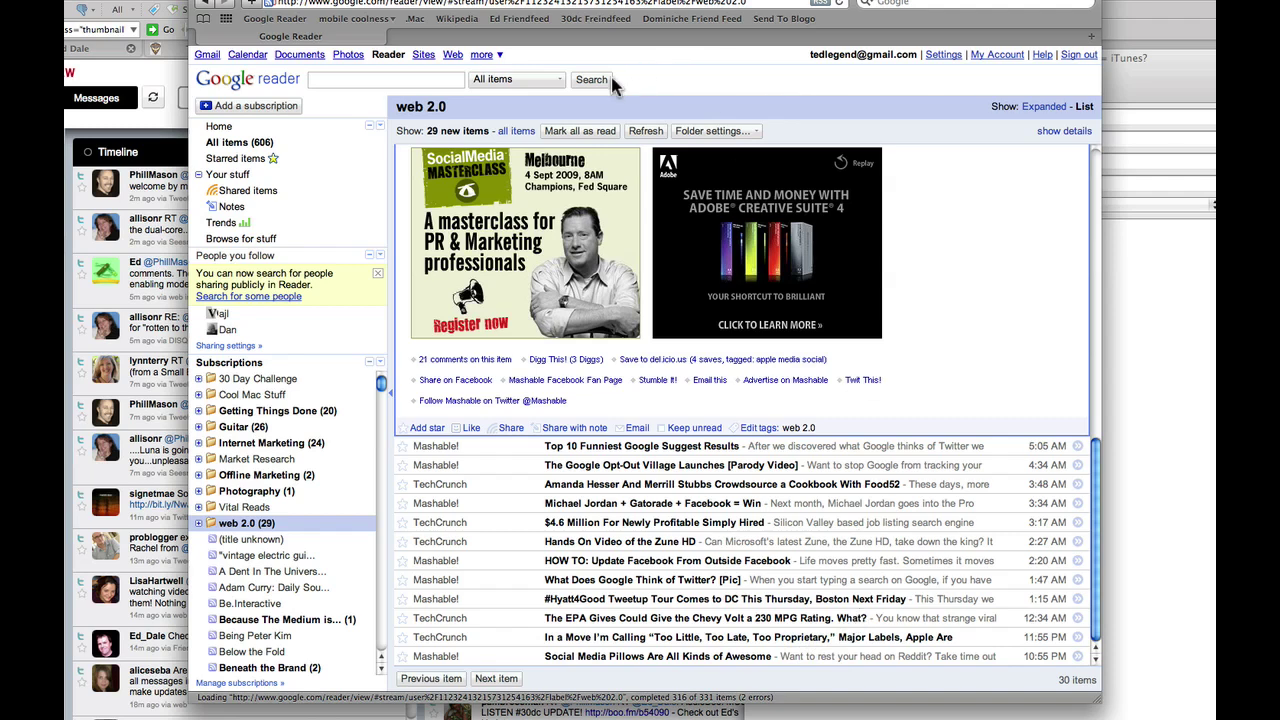
left_click(582, 131)
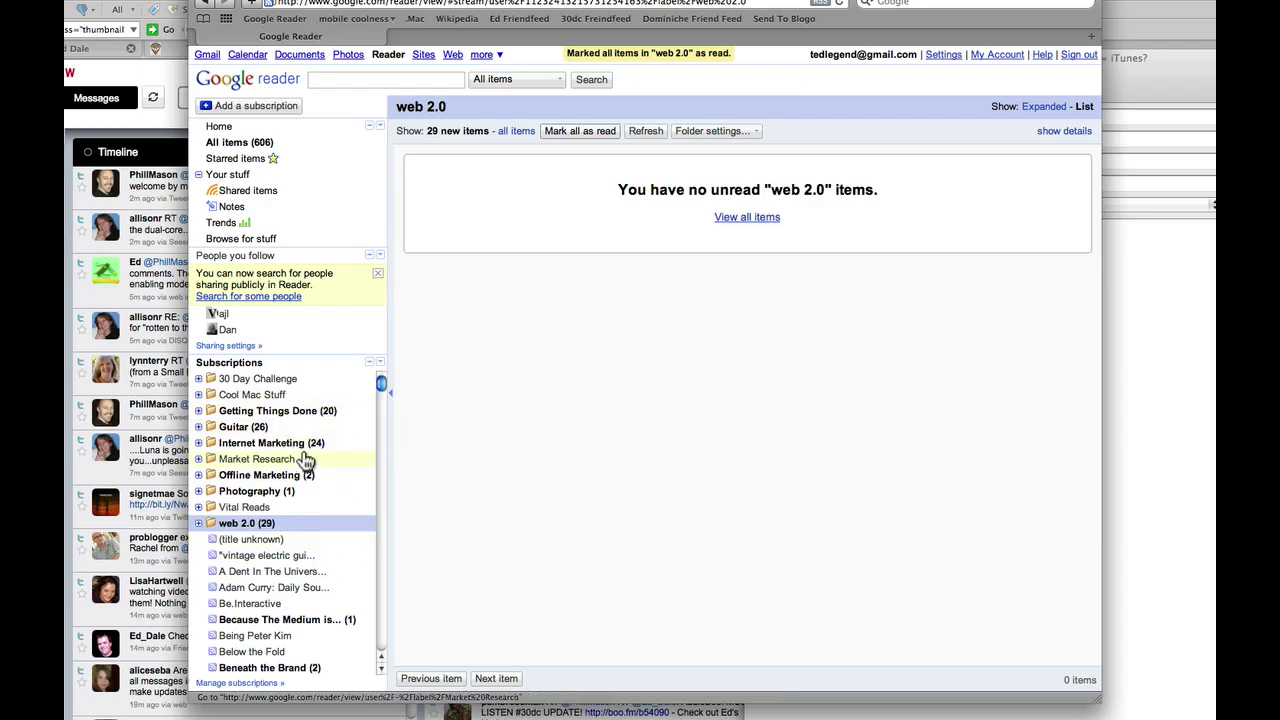
left_click(297, 418)
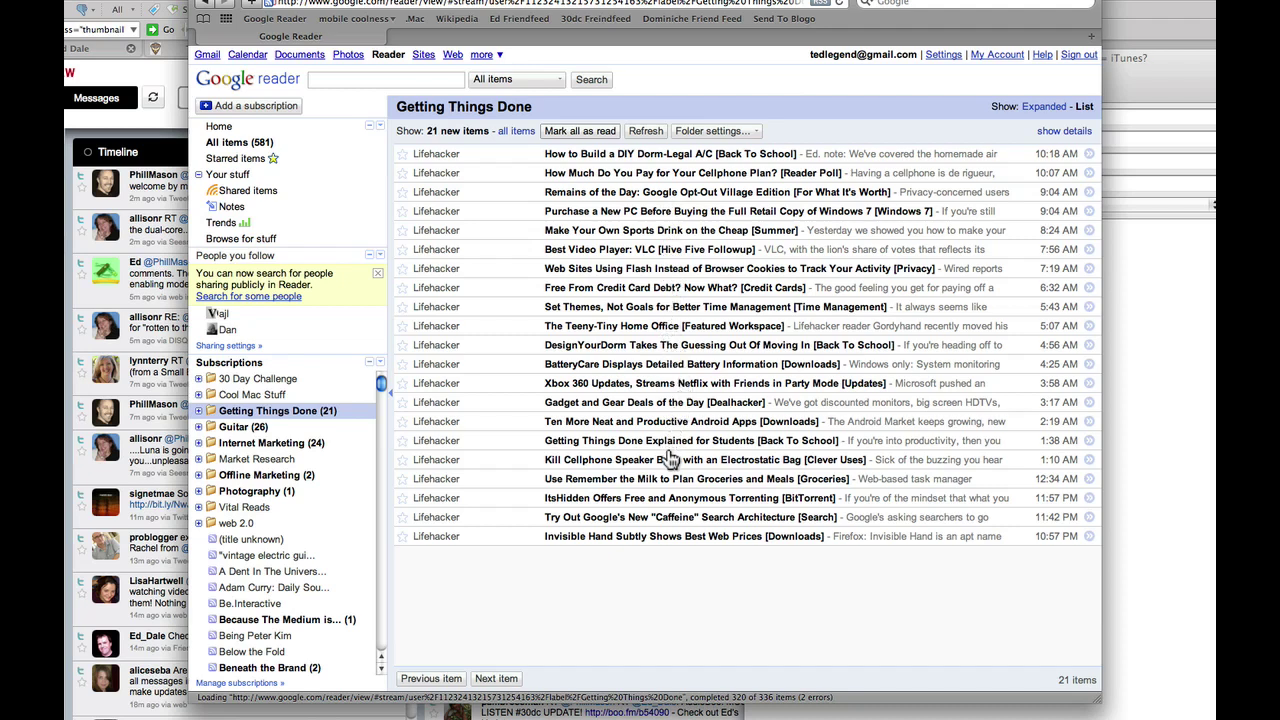
- Read the Google Caffeine article, mark Getting Things Done all read, then open Internet Marketing
left_click(697, 519)
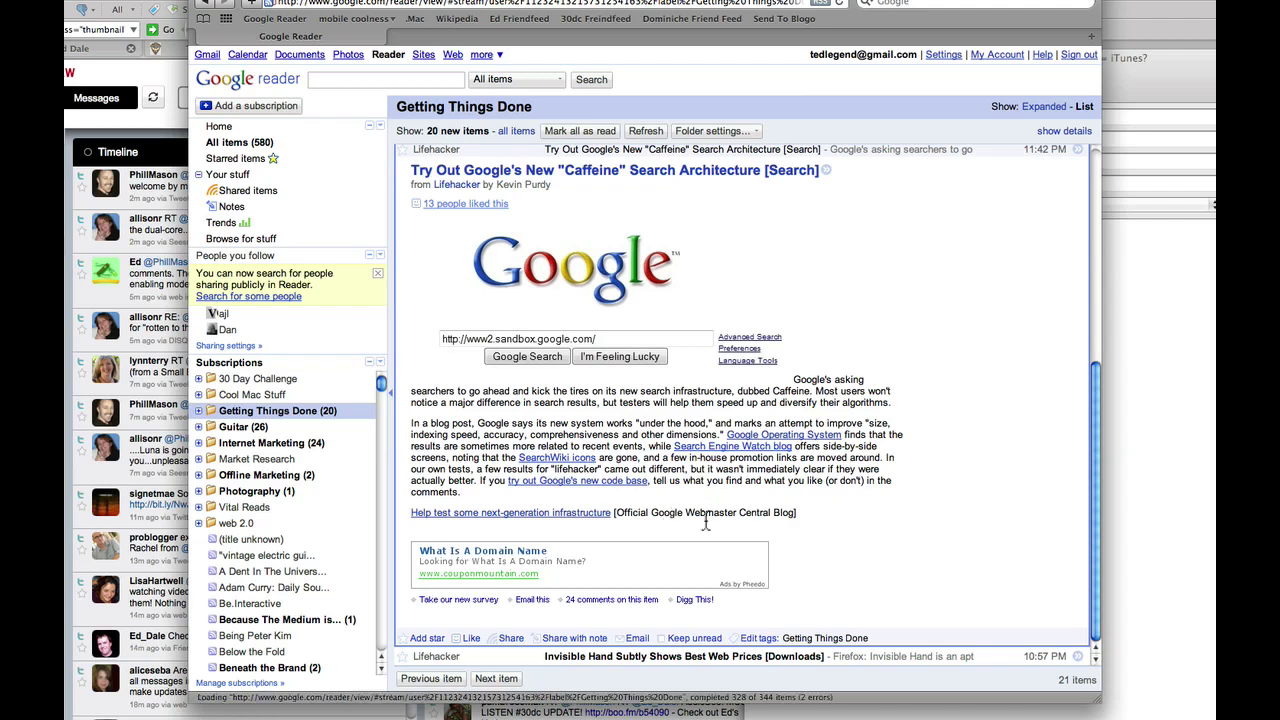
scroll(752, 538, "up", 2)
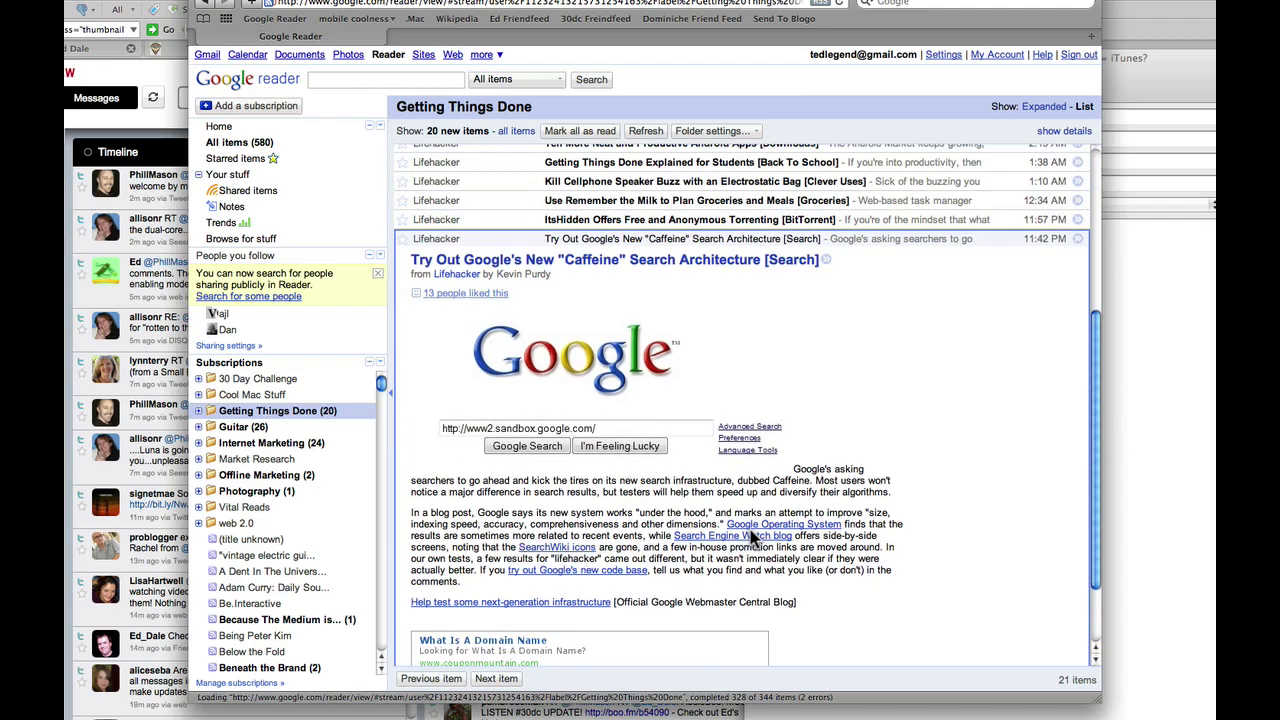
scroll(752, 538, "up", 2)
scroll(752, 538, "down", 2)
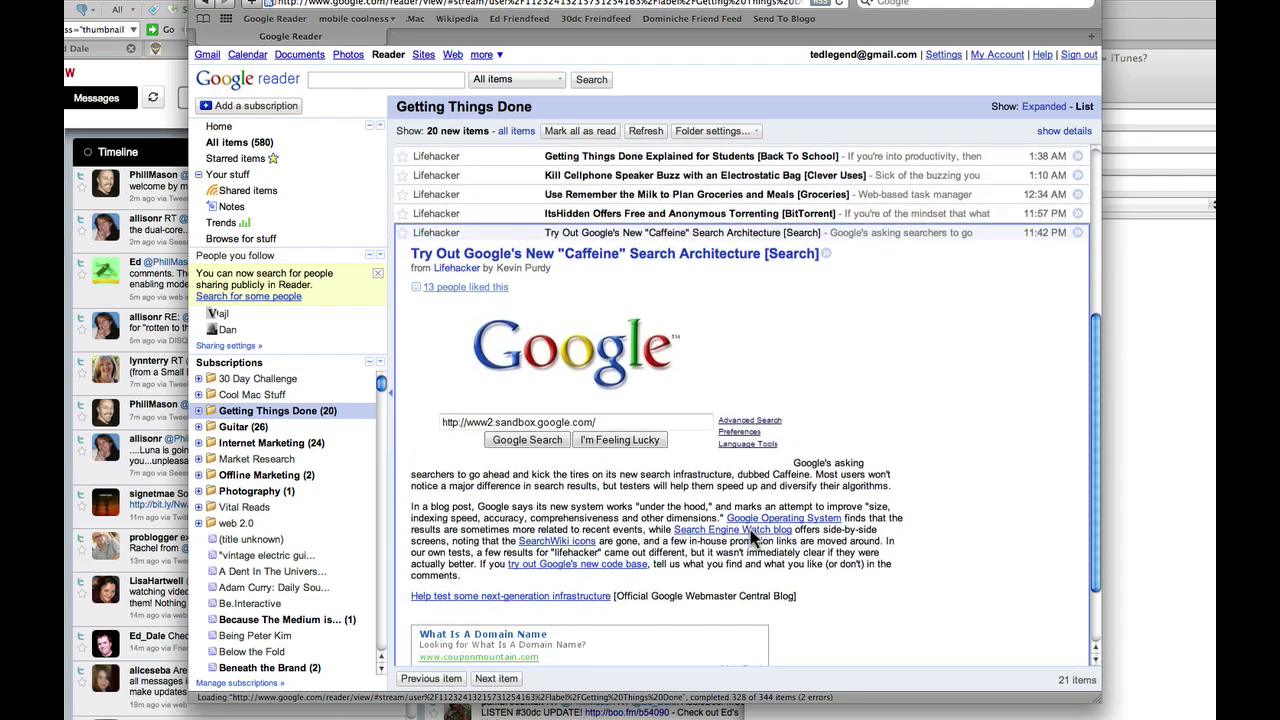
left_click(582, 131)
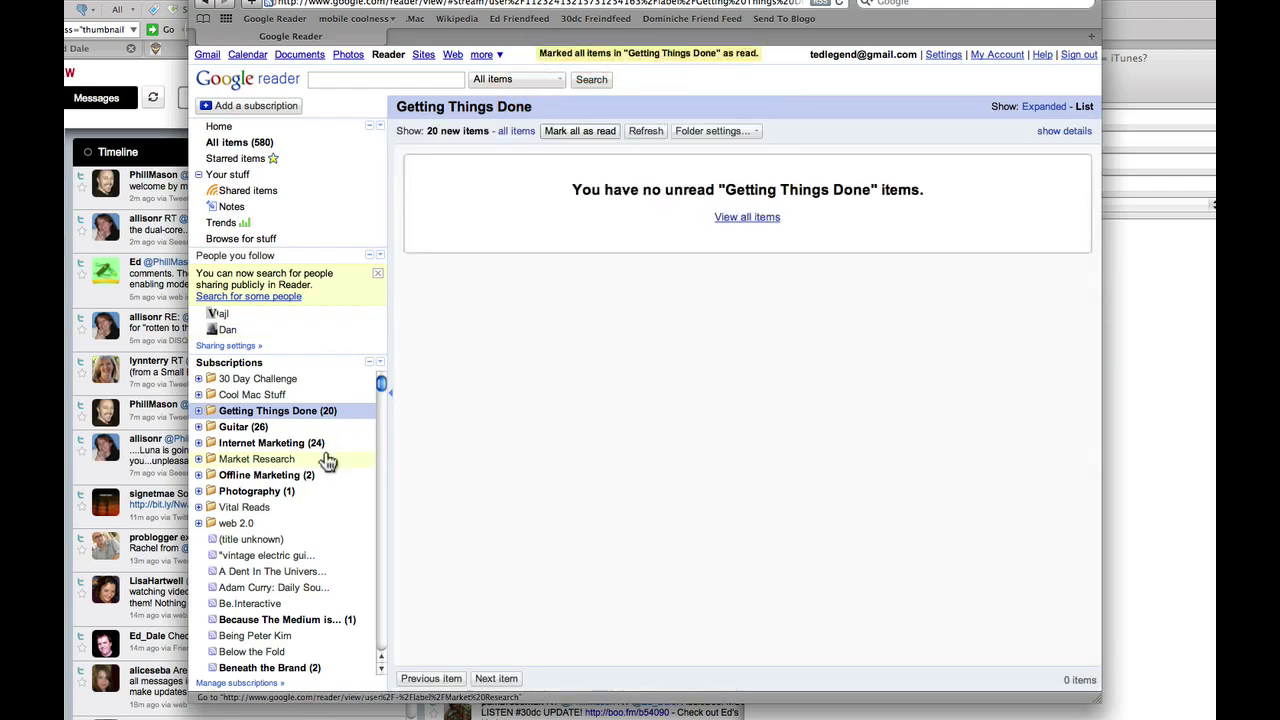
left_click(270, 445)
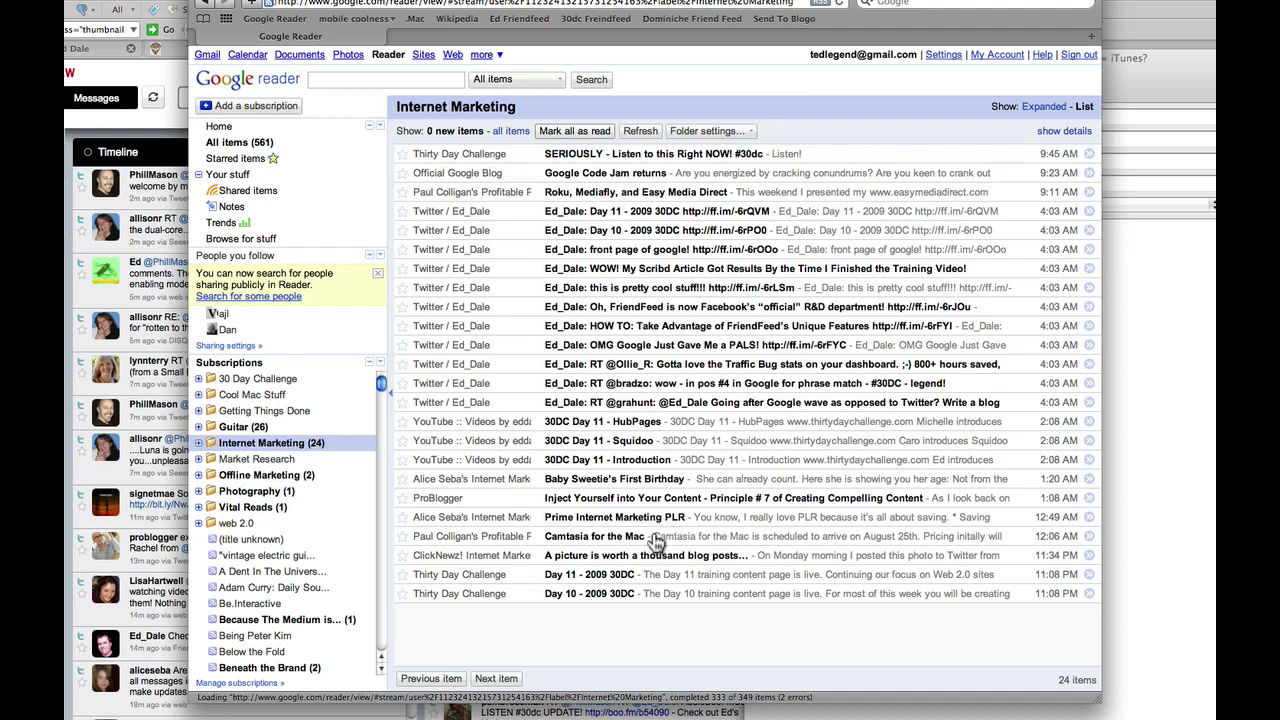
- Open the Camtasia for the Mac item so its original blog post loads in Safari
left_click(655, 541)
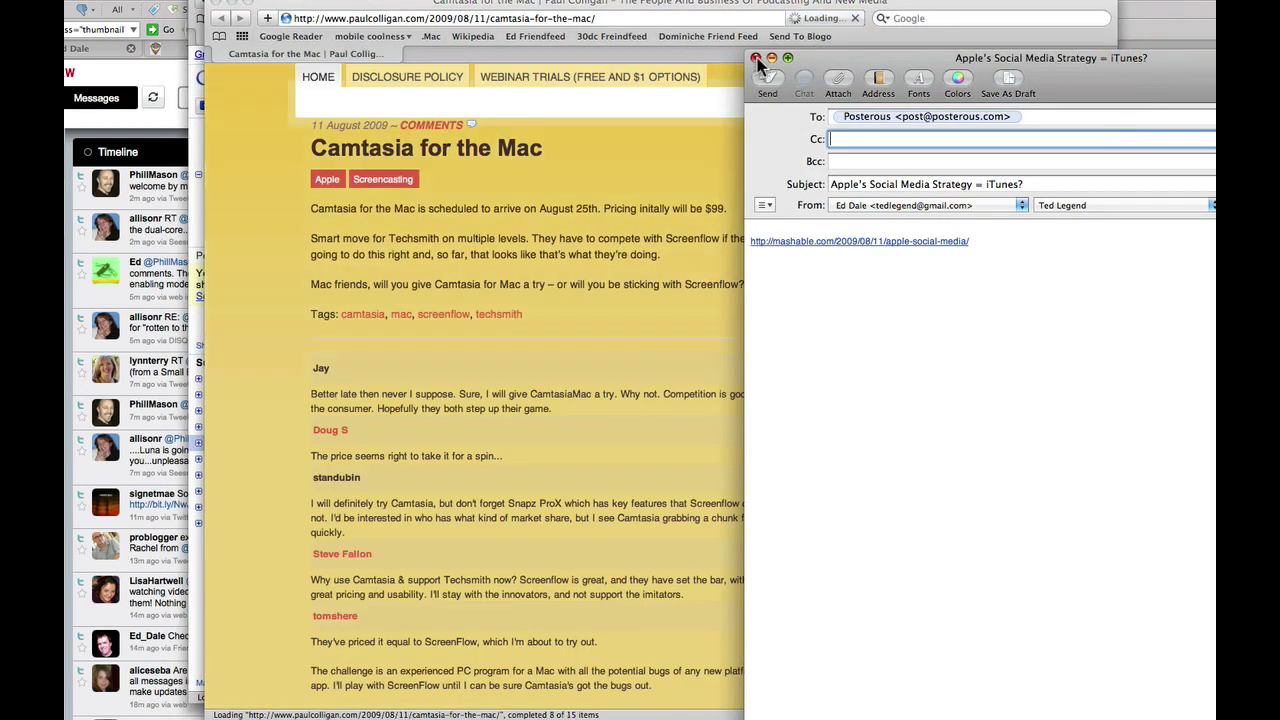
- Close the leftover Mashable email and discard it without saving a draft
left_click(756, 58)
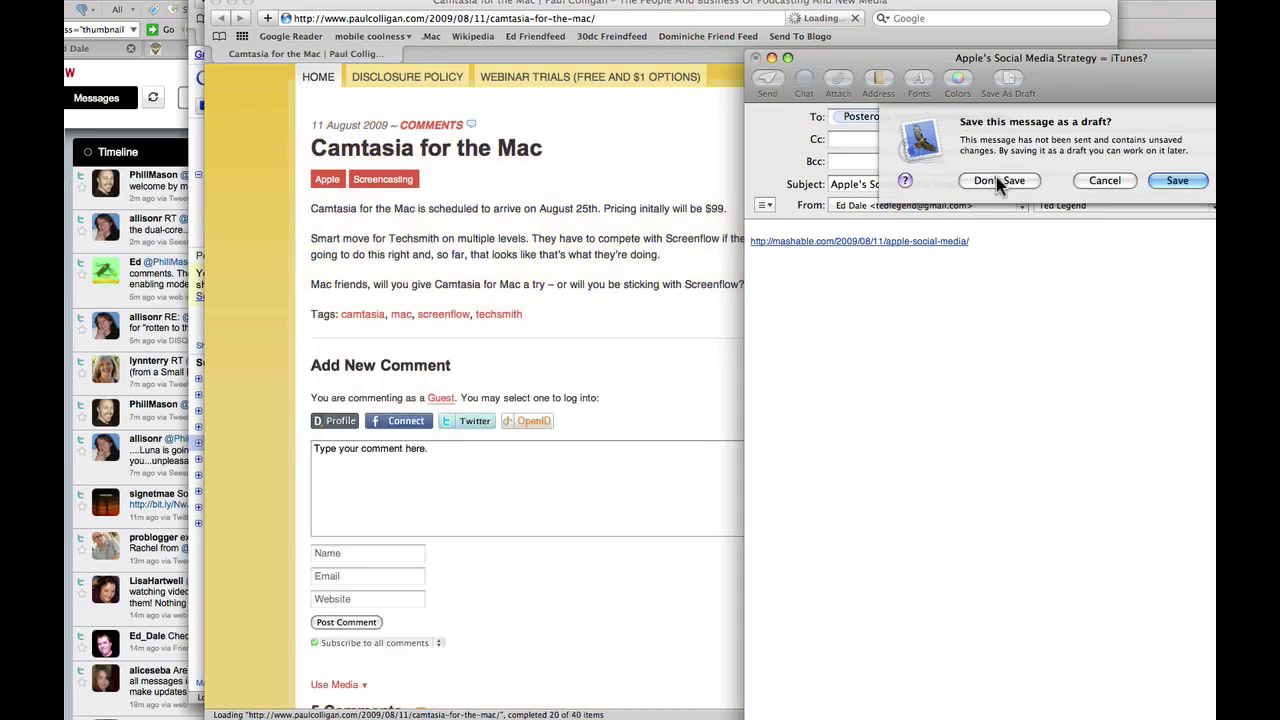
left_click(1000, 181)
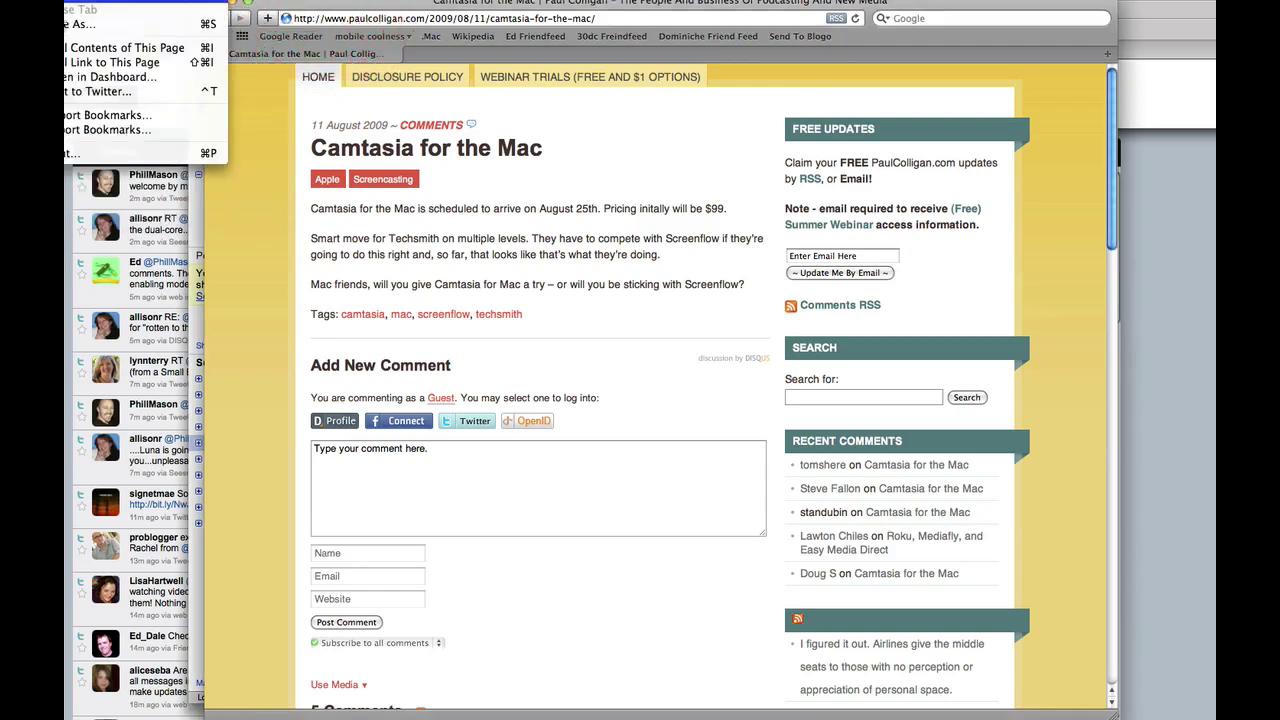
- Start a Mail Link to This Page message for the Camtasia post, addressed to Posterous
left_click(90, 63)
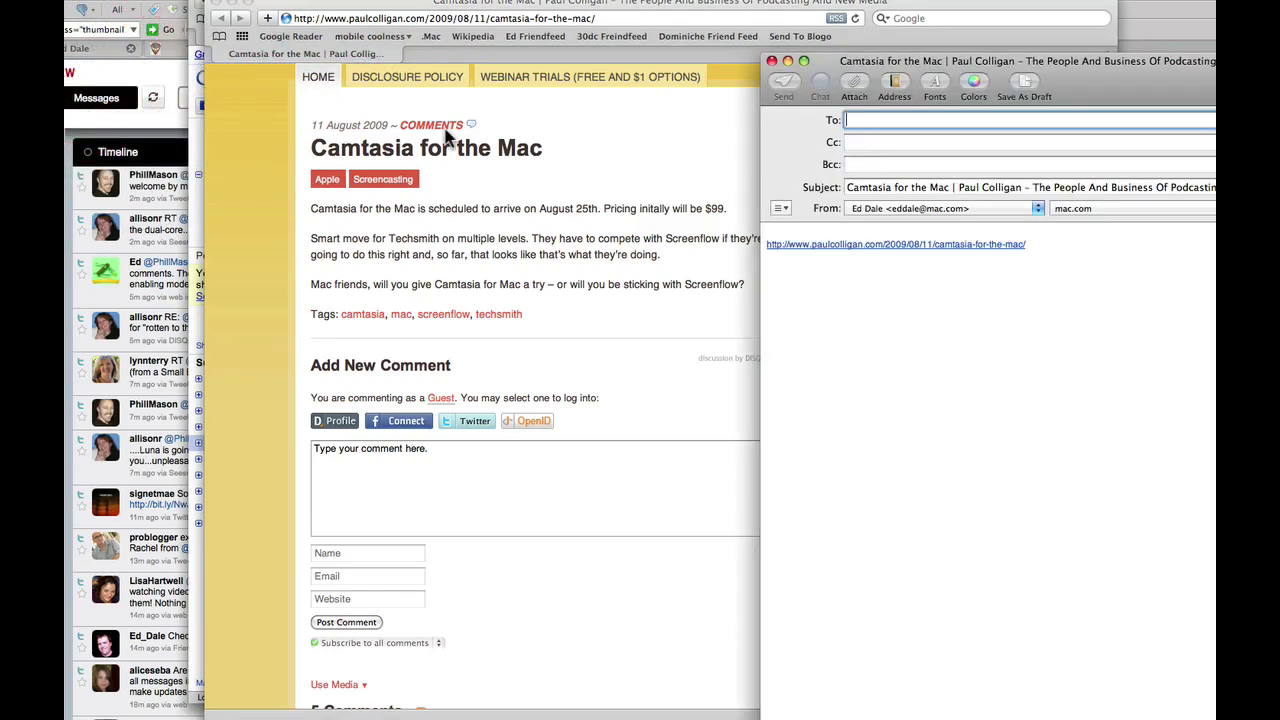
left_click_drag(964, 62, 582, 56)
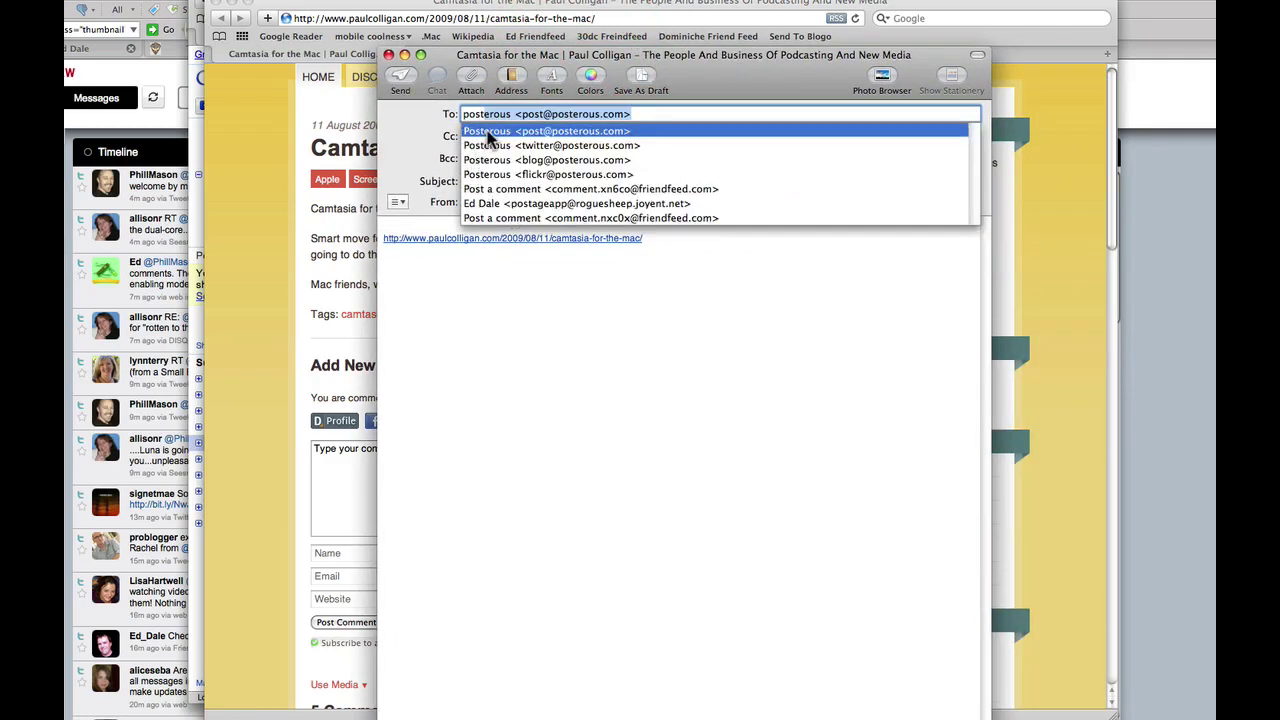
left_click(486, 130)
- Write the note 'can't wait to see Camtasia for Mac - Check Out what Paul Colligan Has To Say' above a blank line, then minimize the draft
left_click(398, 224)
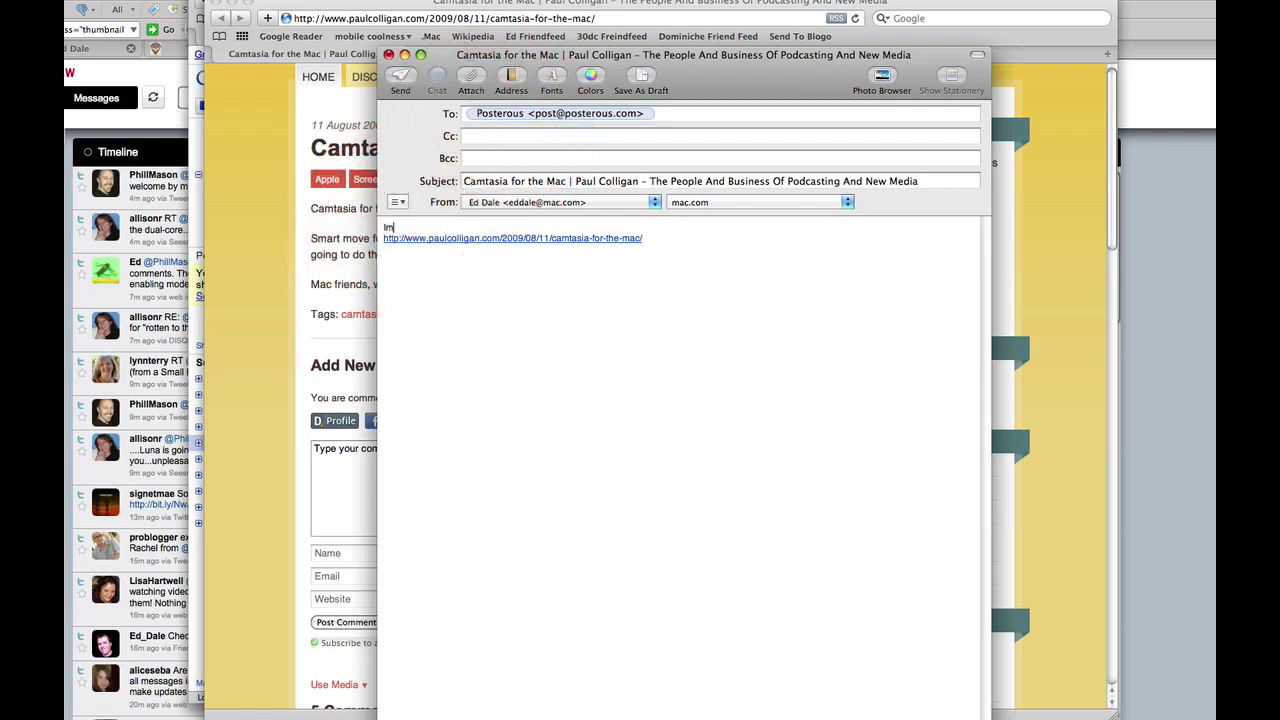
type("eally can't wait to see Camtasia for Mac - Check Out what Paul Colligan Has To Say")
key("Return")
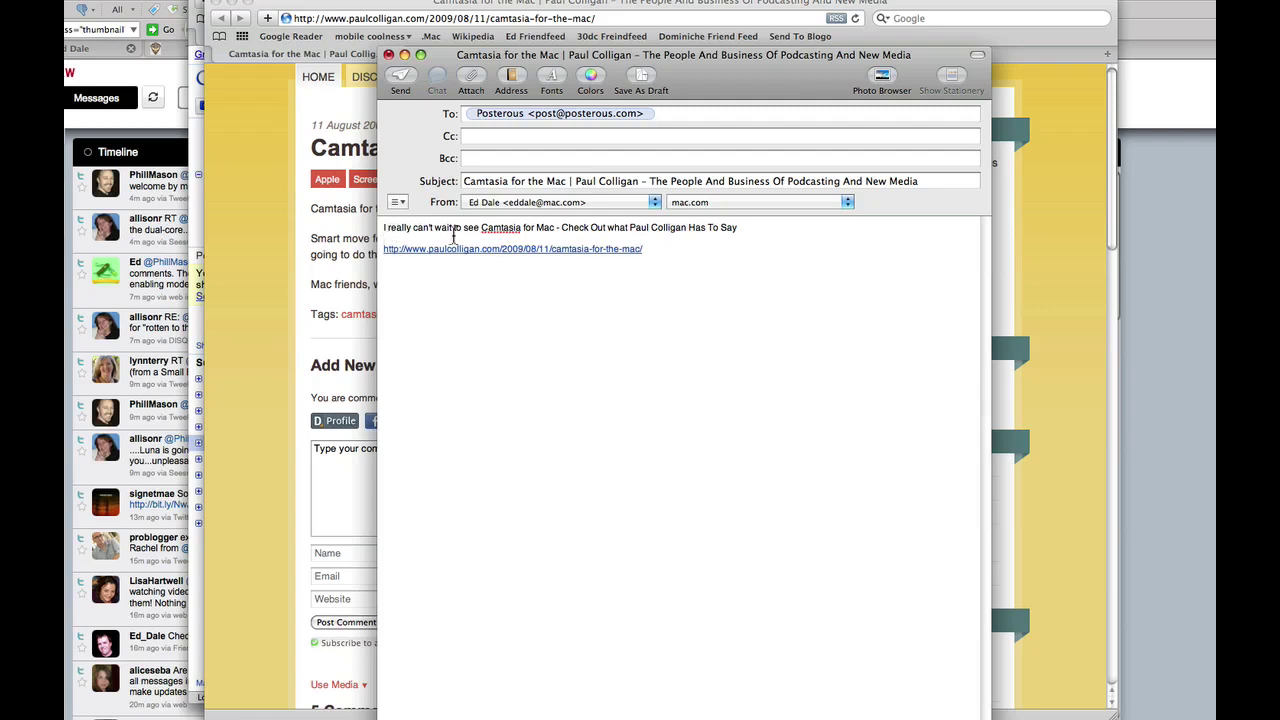
left_click(382, 227)
key("Return")
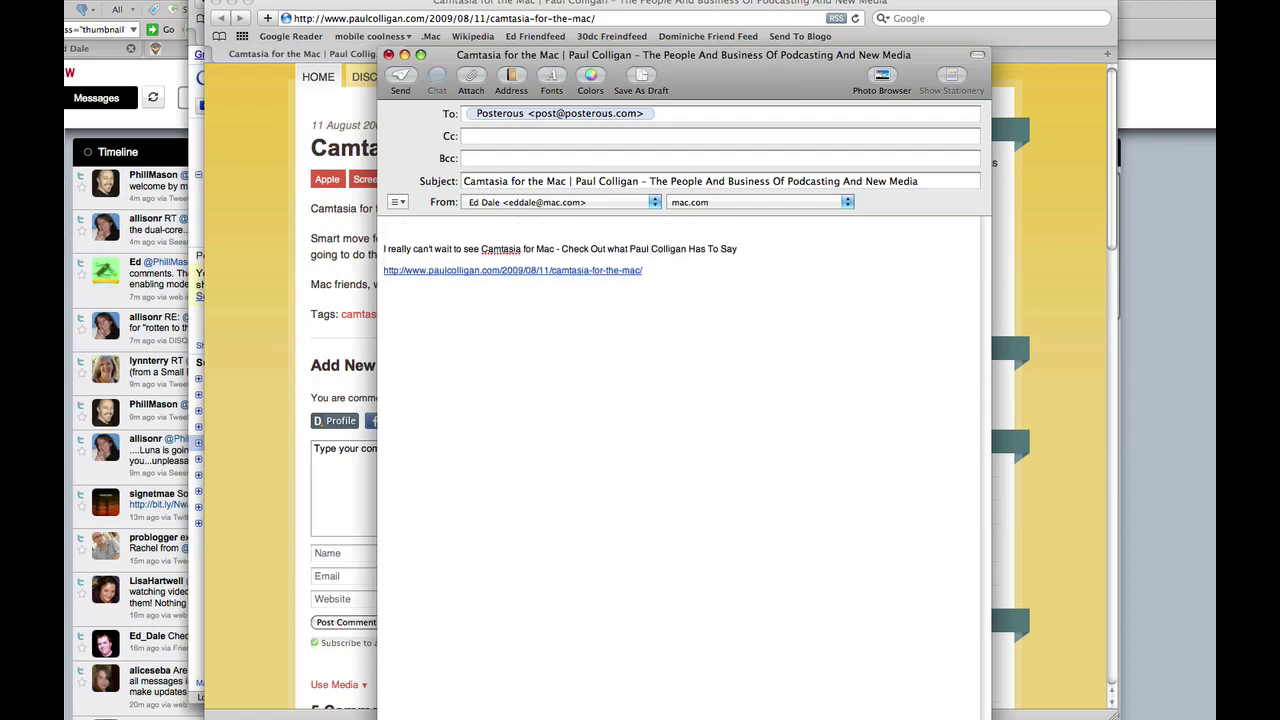
left_click(406, 54)
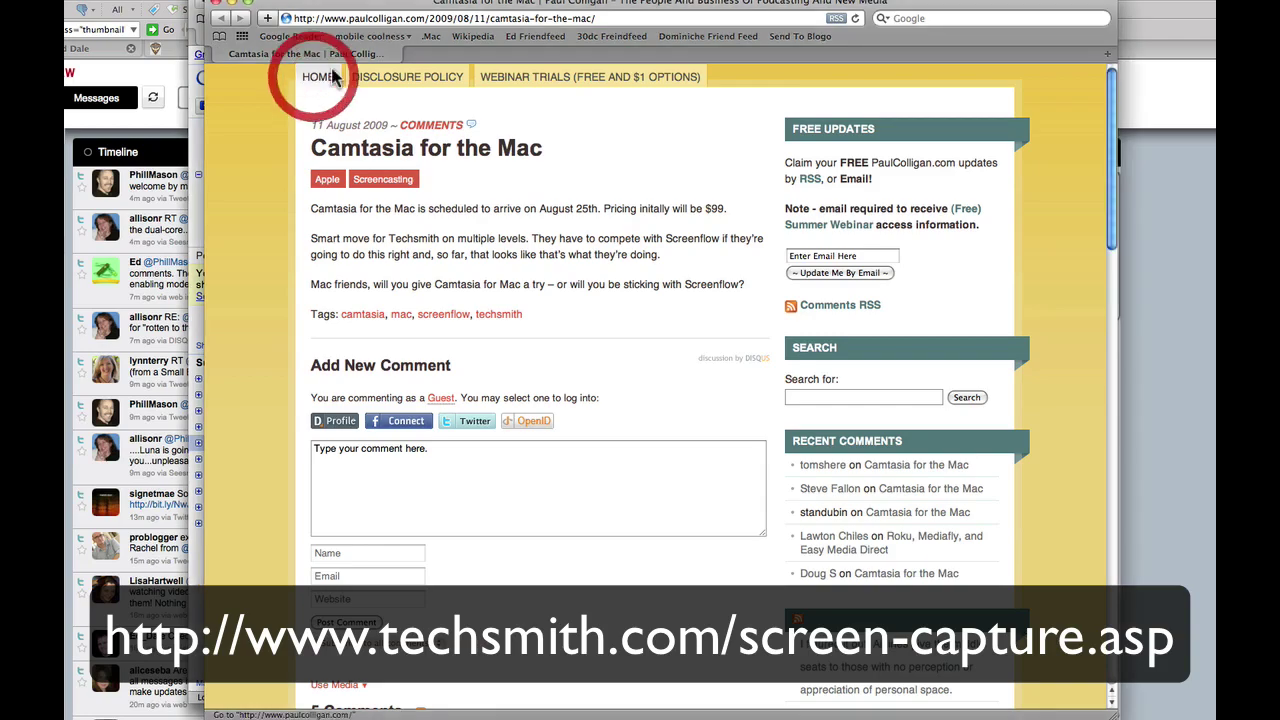
- Skim the Camtasia post's comments, then go to Paul Colligan's blog home page
scroll(401, 113, "down", 2)
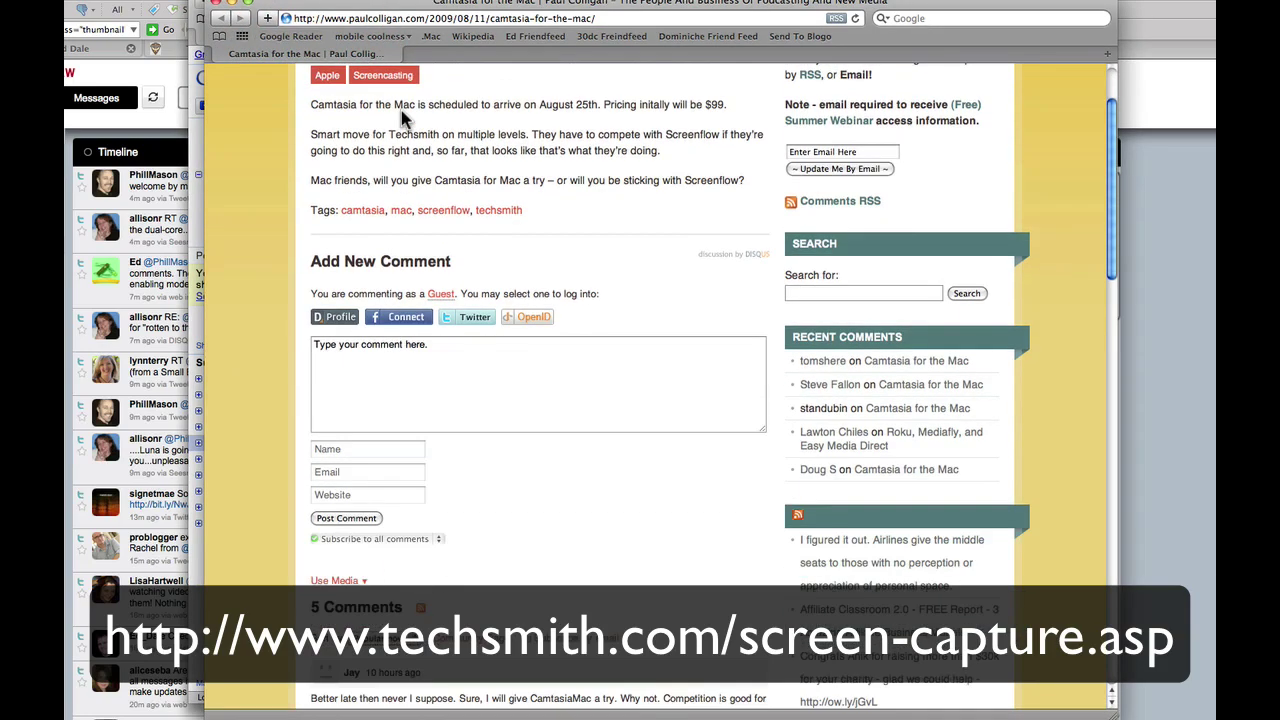
scroll(401, 113, "down", 2)
scroll(401, 113, "down", 7)
scroll(400, 112, "up", 5)
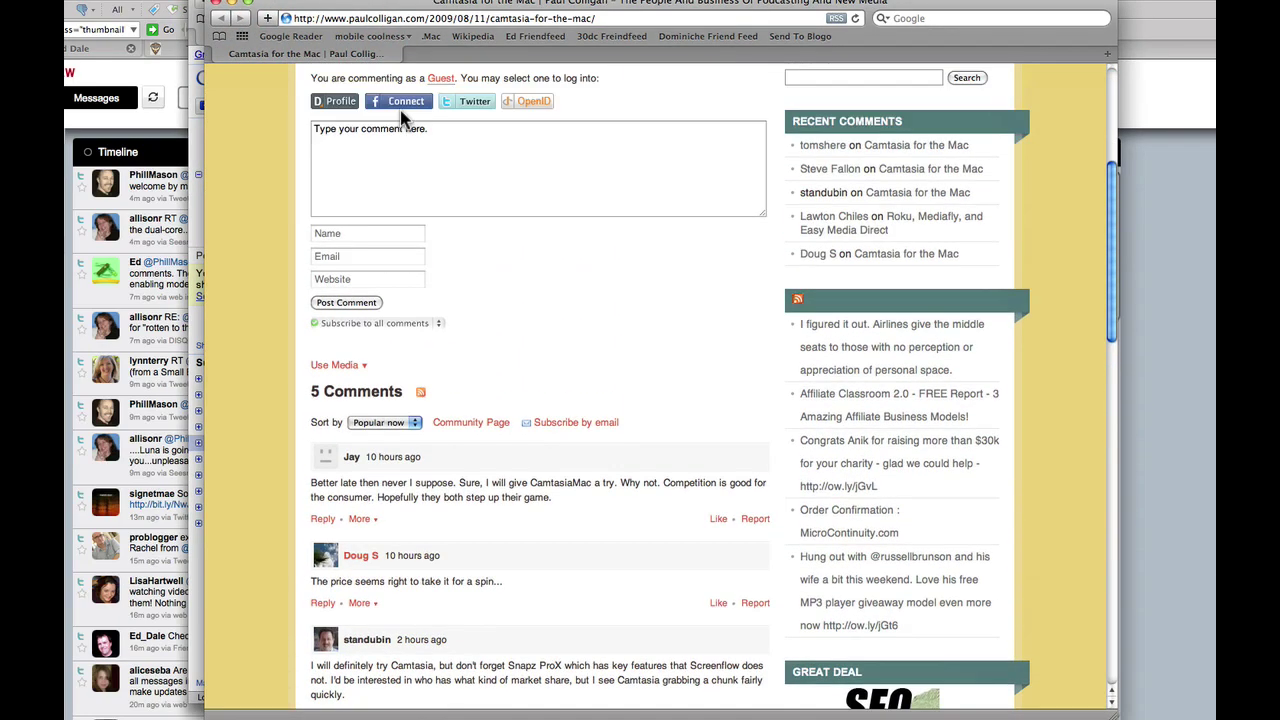
scroll(400, 110, "up", 2)
scroll(399, 106, "up", 3)
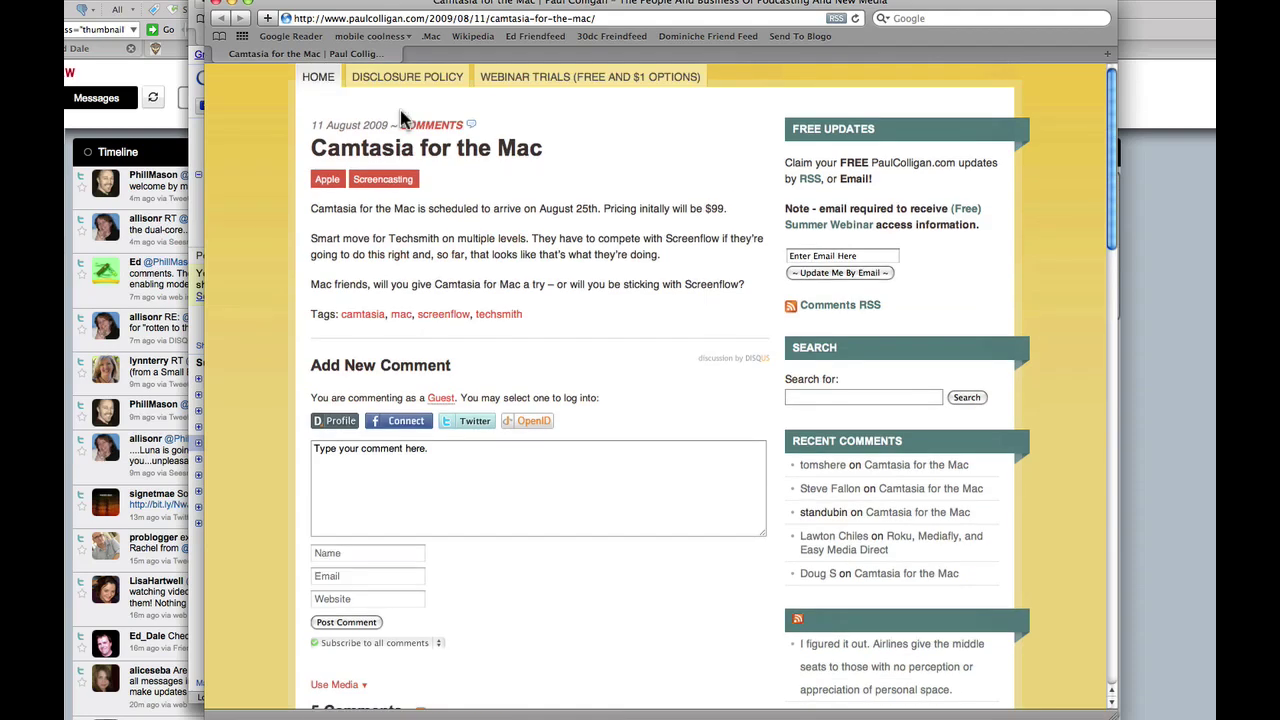
left_click(319, 79)
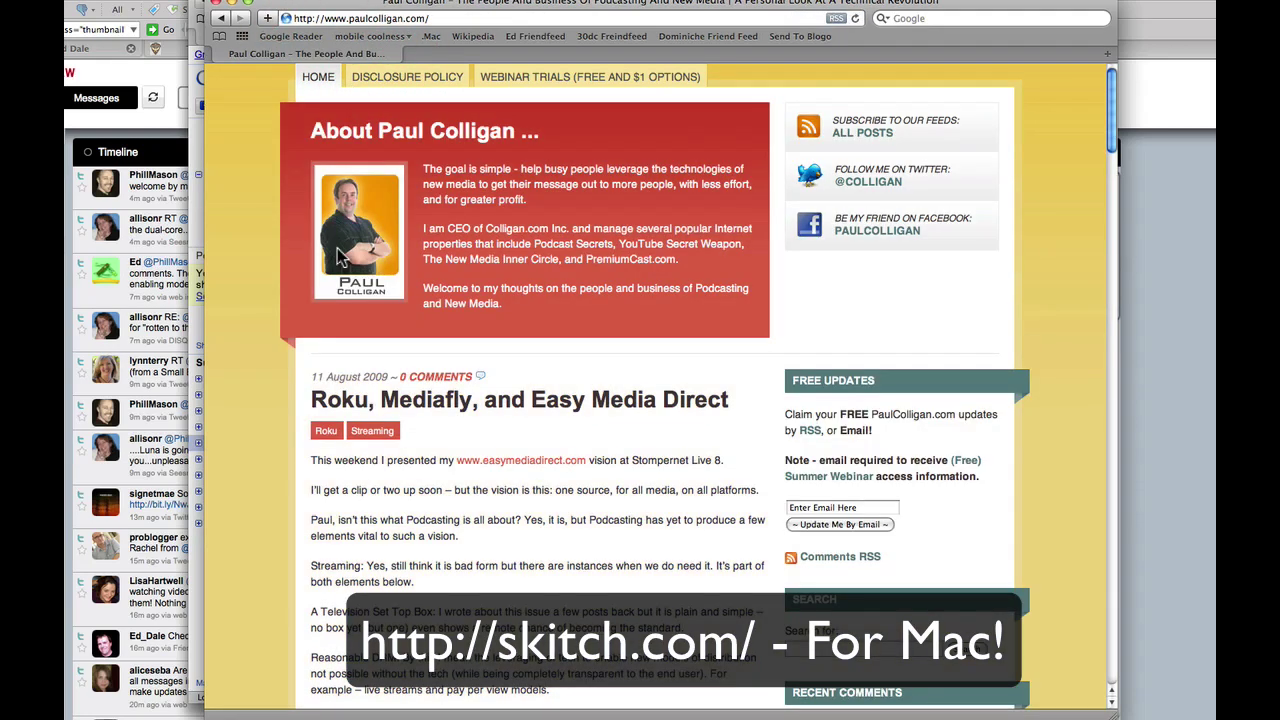
key("super+shift+5")
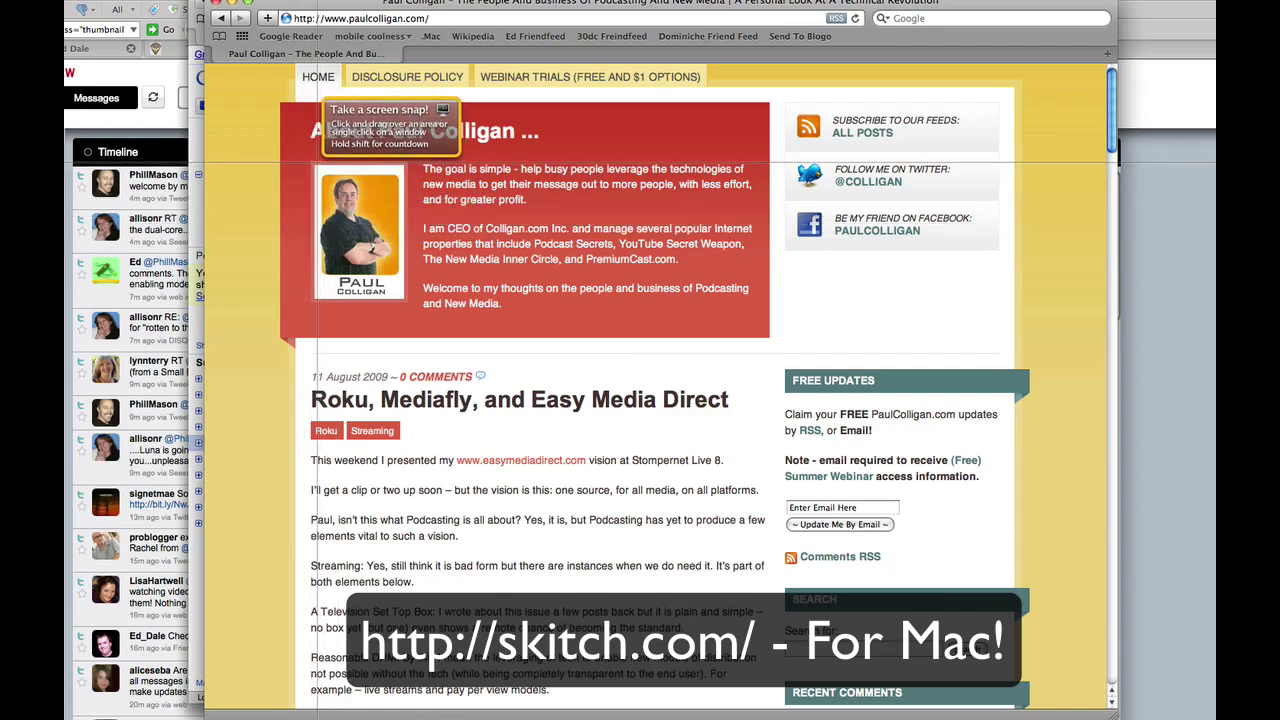
left_click_drag(312, 162, 404, 299)
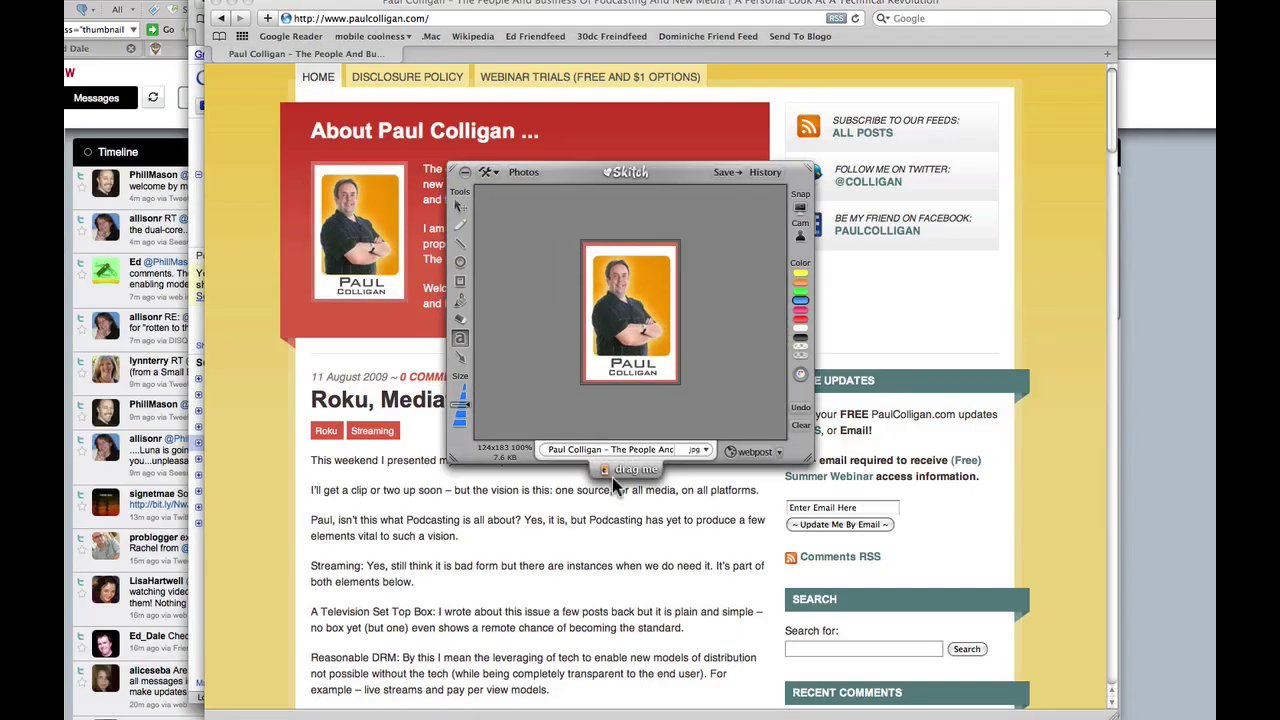
left_click_drag(615, 470, 675, 509)
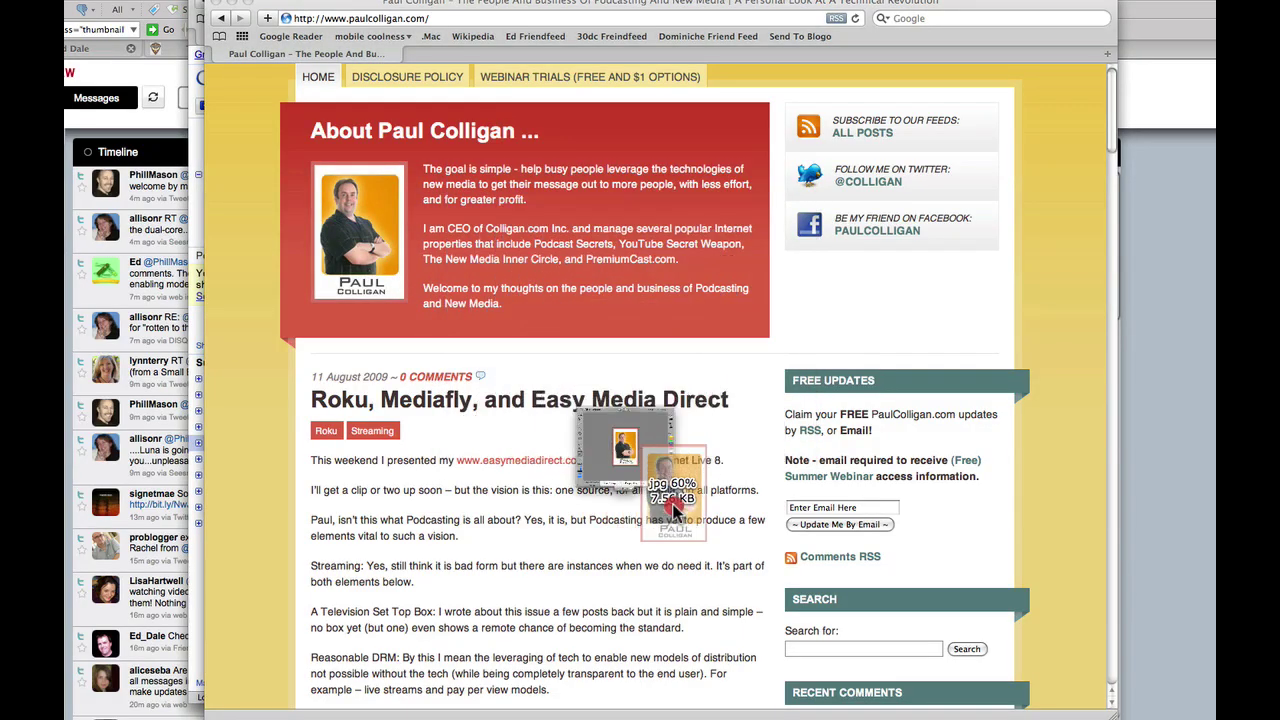
key("super+Tab")
key("super+Tab")
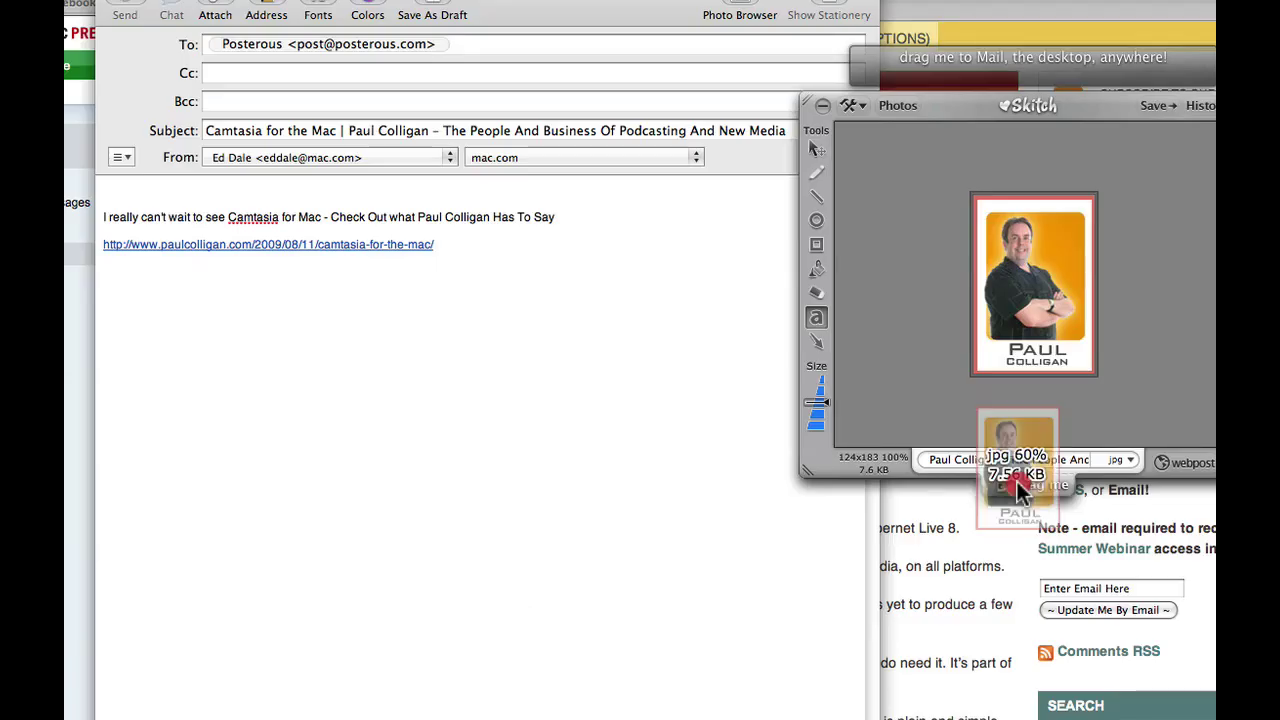
- Place Paul Colligan's photo above the note with a blank line, and send the email
left_click_drag(675, 509, 143, 200)
left_click(282, 310)
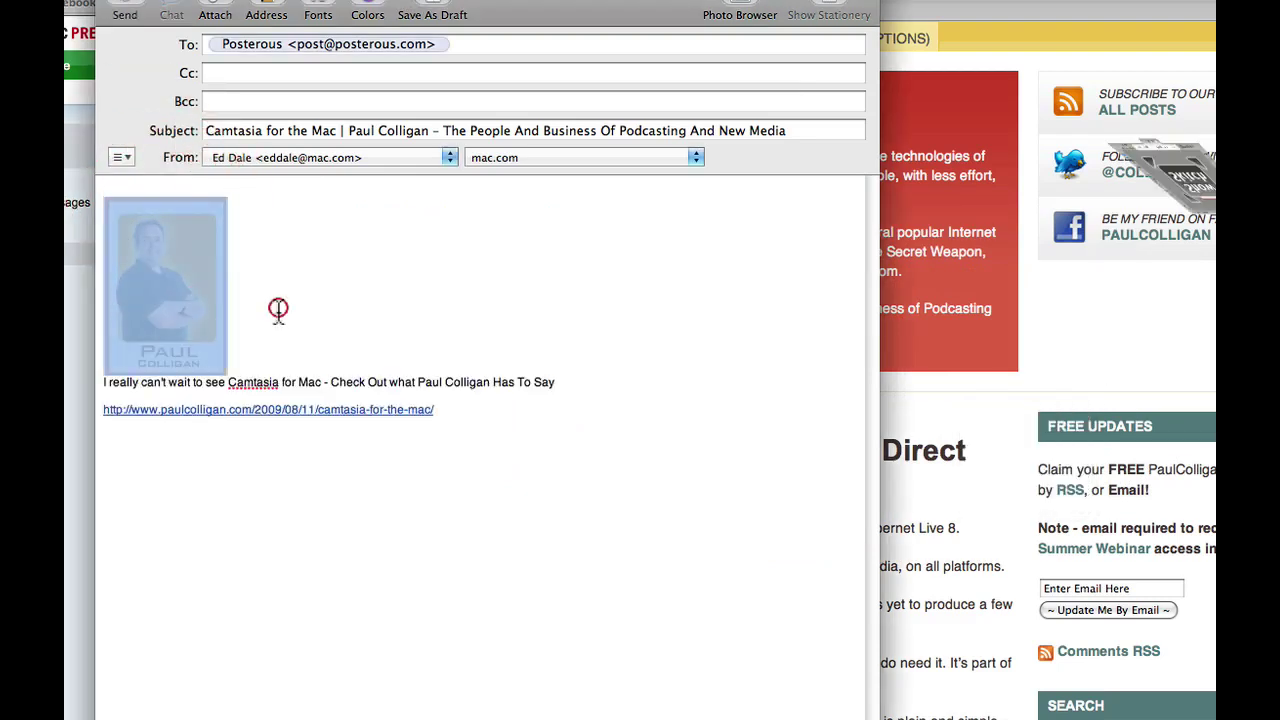
left_click(264, 314)
key("Return")
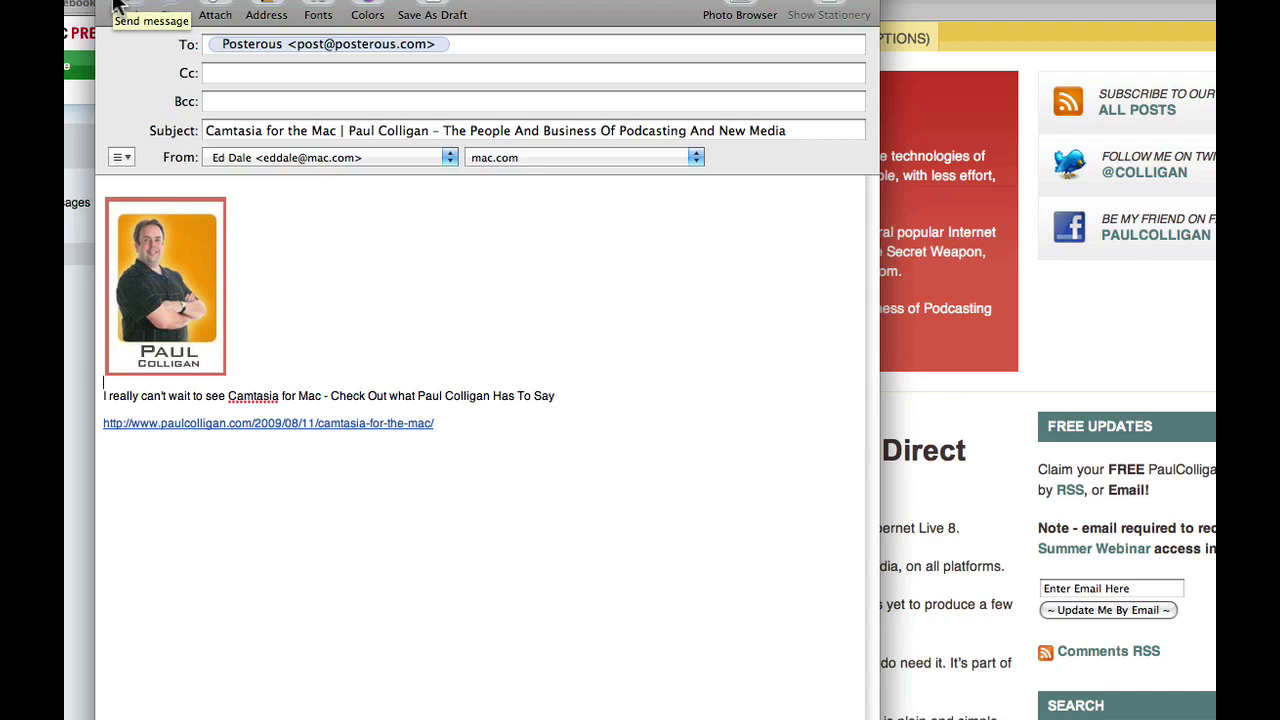
left_click(117, 6)
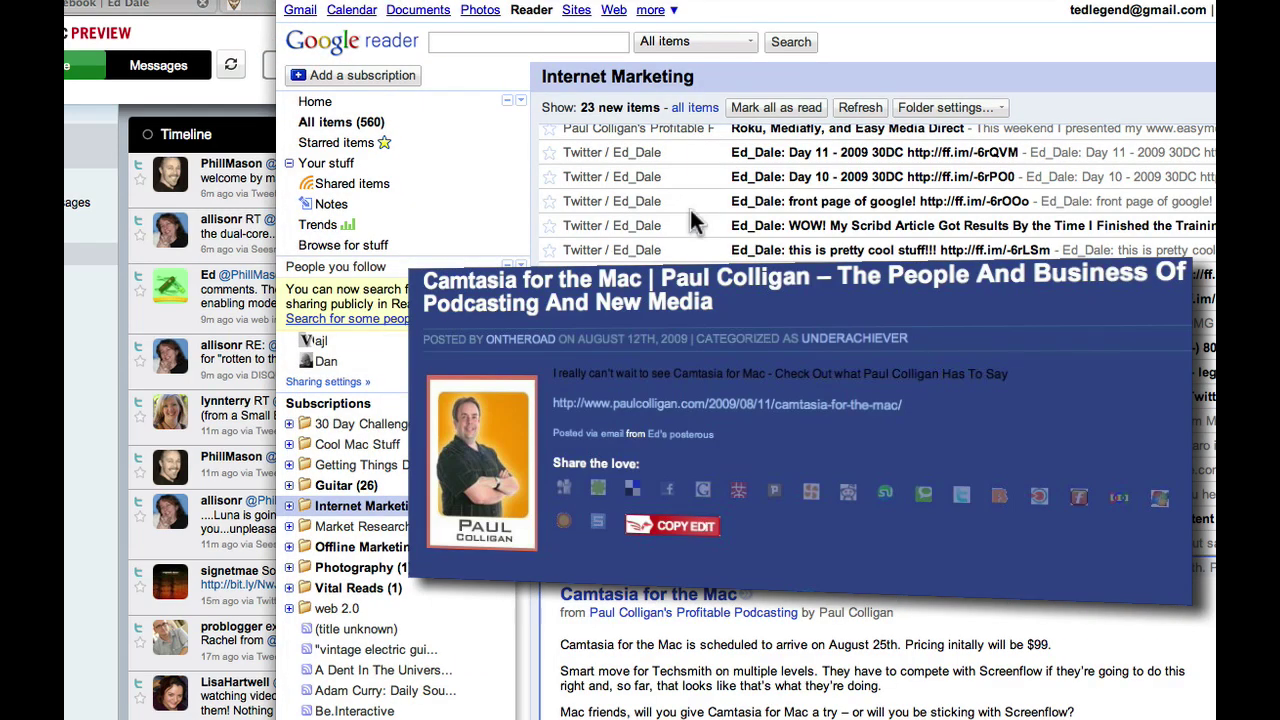
- Mark all items in the Internet Marketing folder as read
scroll(747, 292, "down", 2)
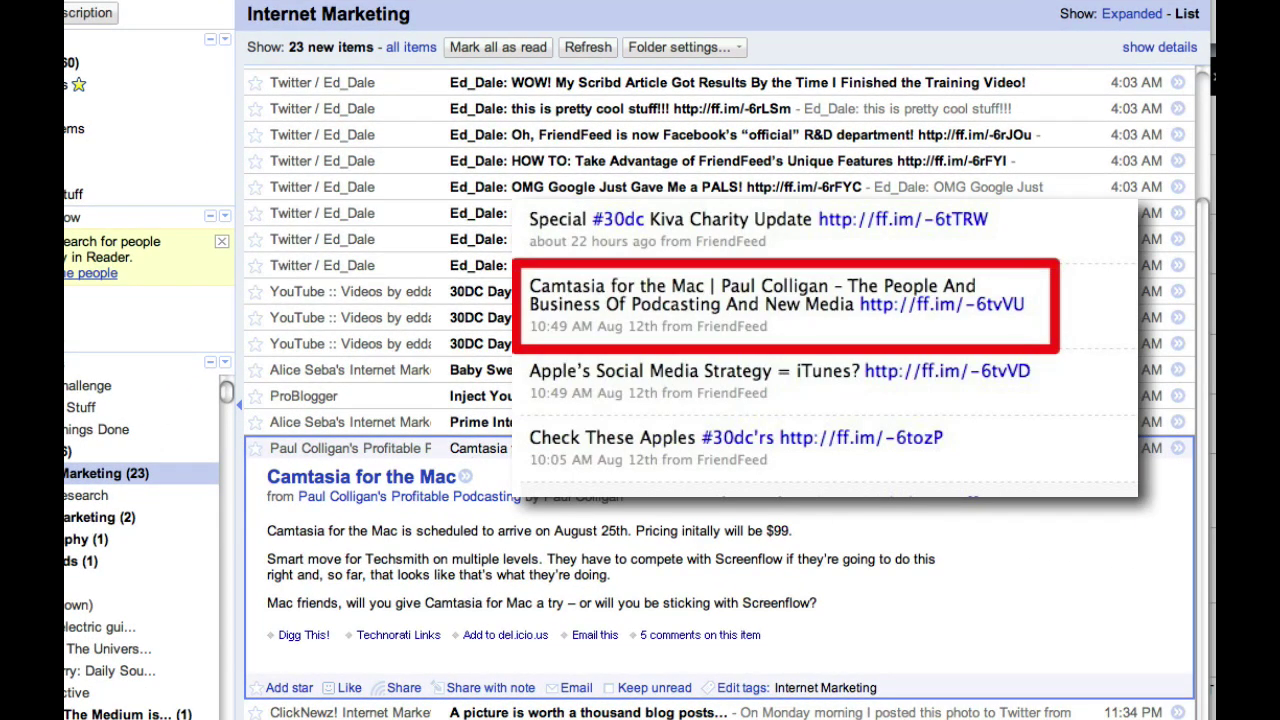
left_click(1198, 286)
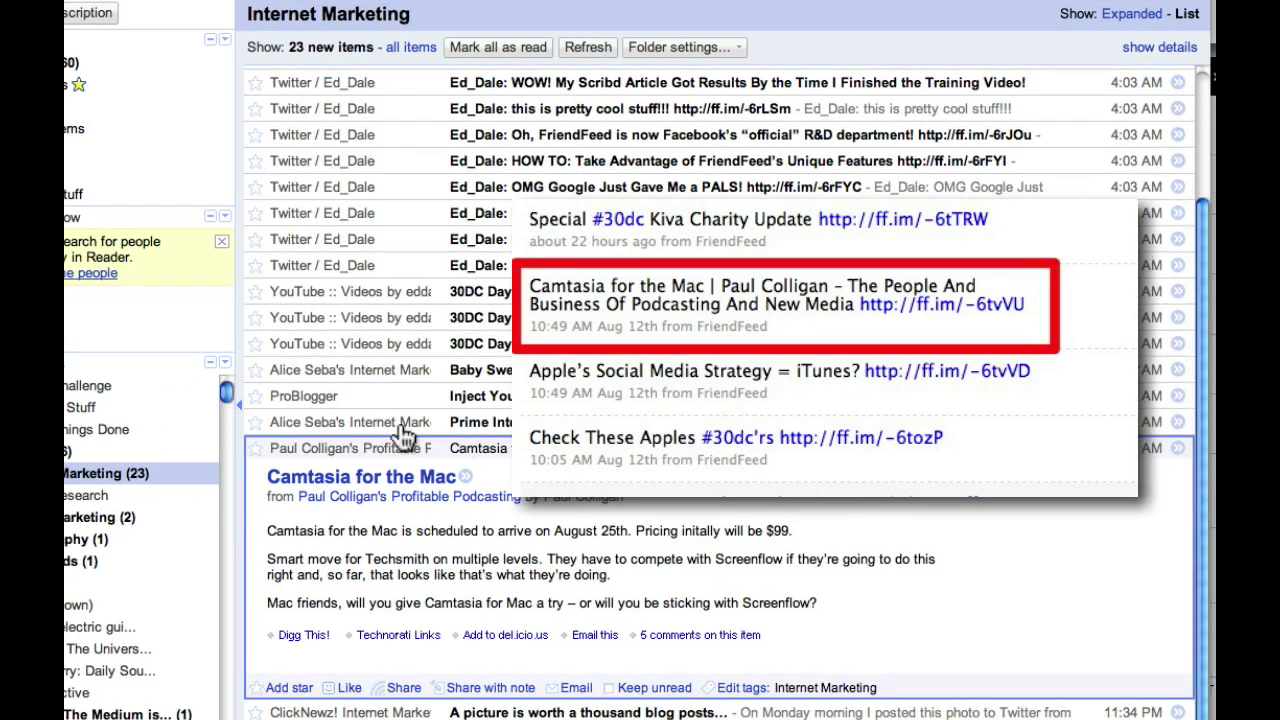
left_click(497, 47)
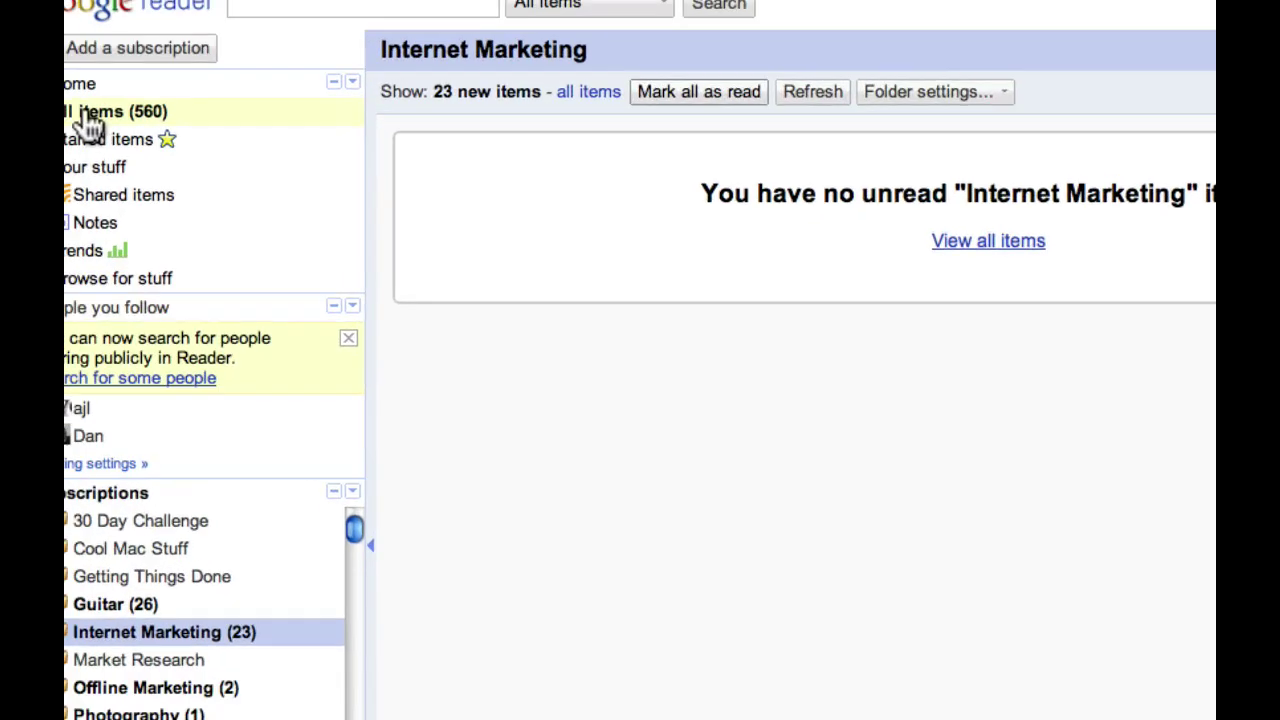
- In All items, read 'When megapixels matter', then open 'Is this normal? Indexed in 101st place!'
left_click(66, 62)
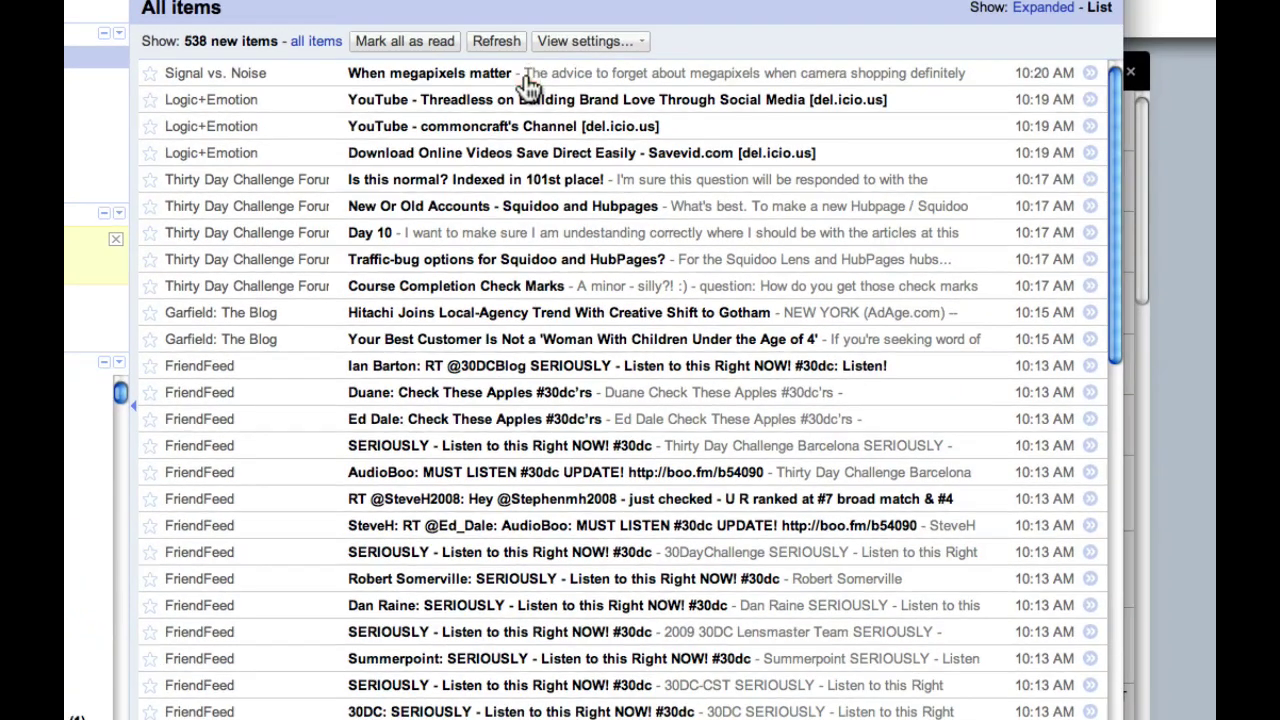
left_click(524, 78)
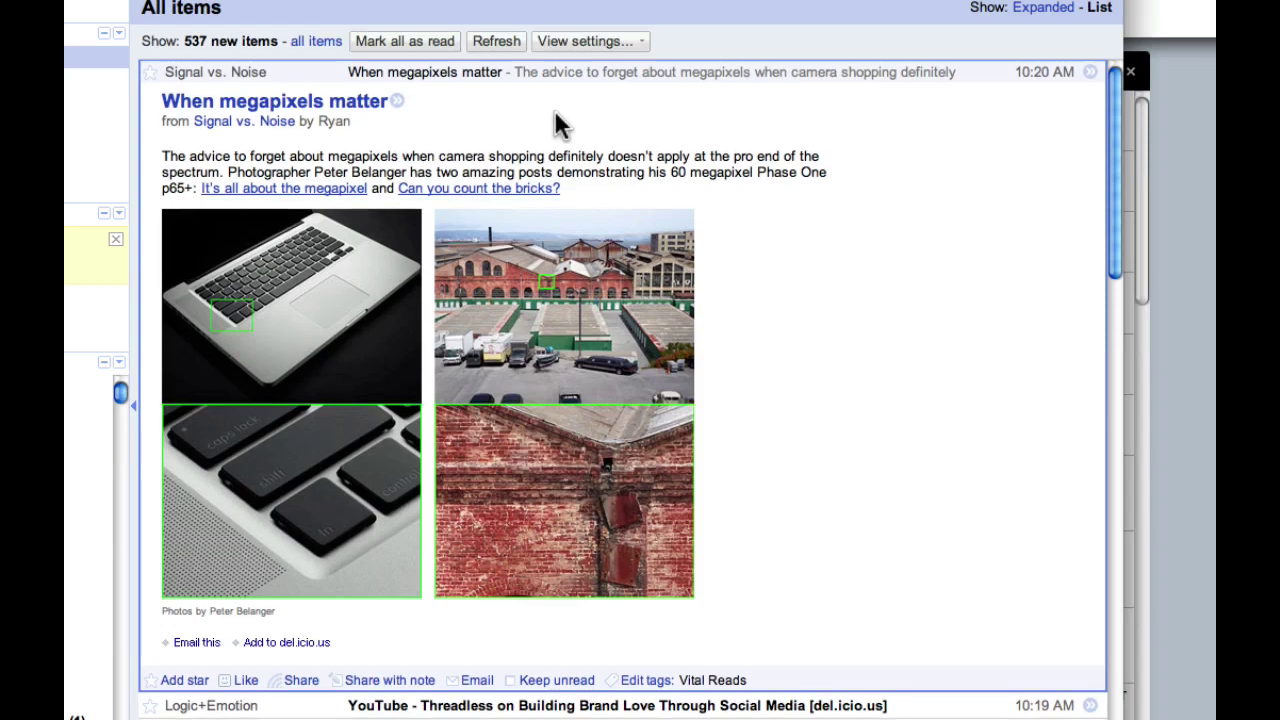
scroll(557, 122, "down", 1)
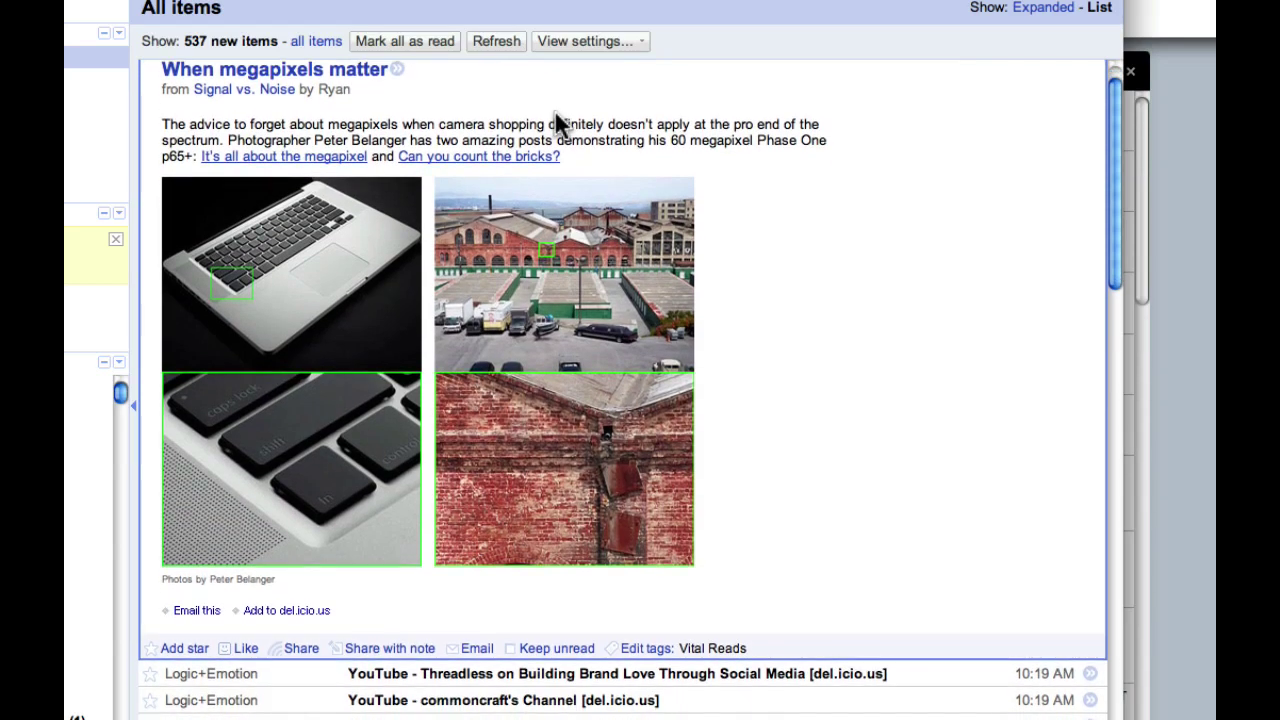
scroll(555, 113, "down", 2)
scroll(554, 110, "down", 3)
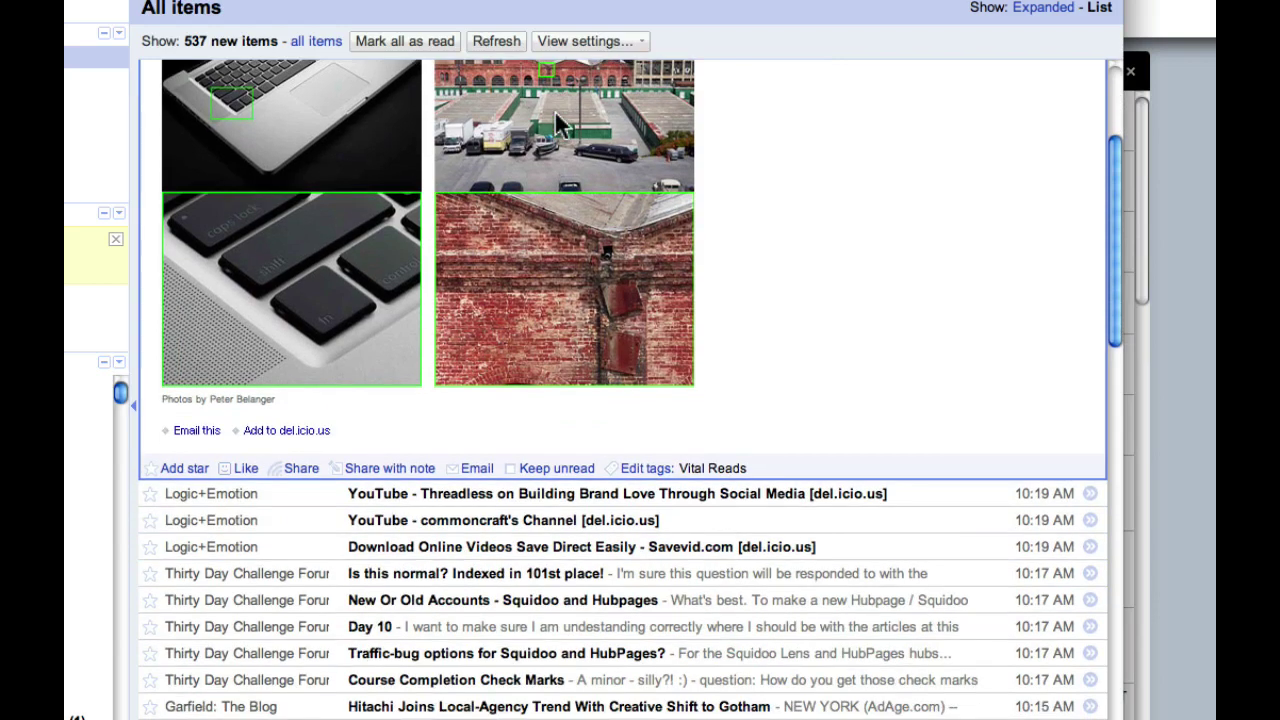
scroll(554, 110, "down", 1)
scroll(554, 110, "down", 2)
scroll(554, 110, "down", 2)
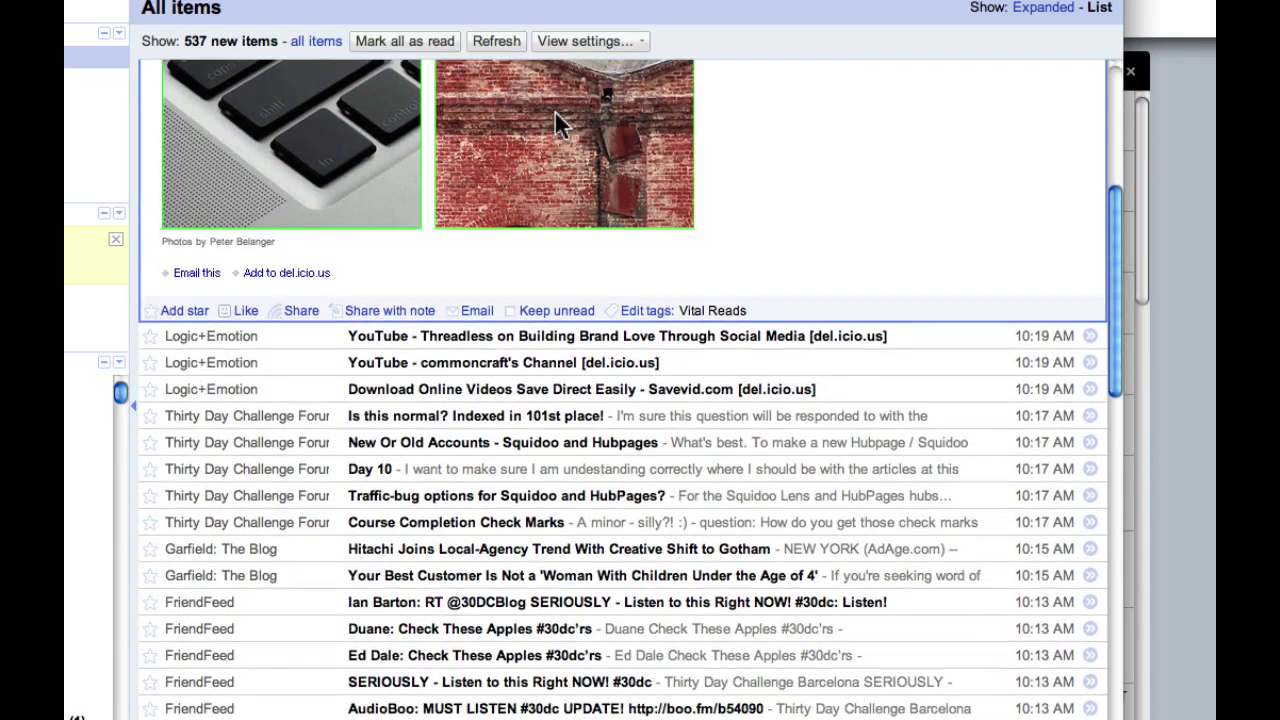
scroll(554, 110, "down", 3)
scroll(554, 110, "down", 1)
scroll(554, 110, "down", 1)
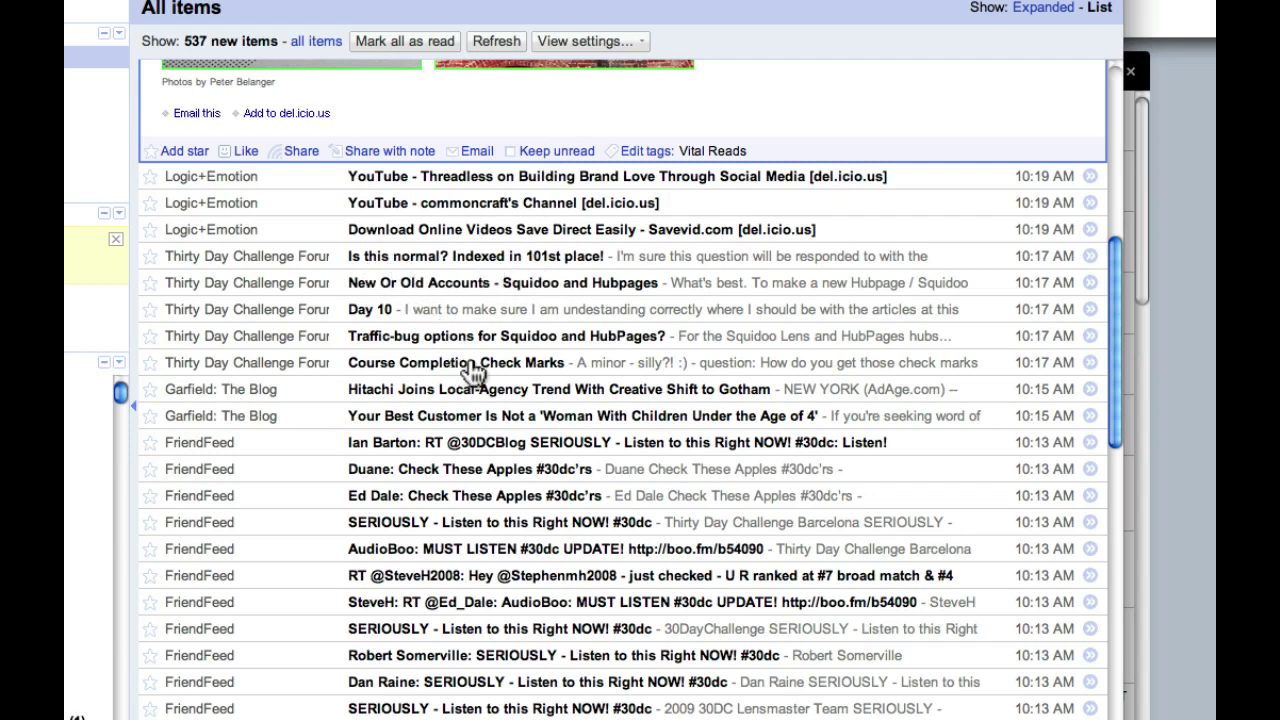
left_click(460, 262)
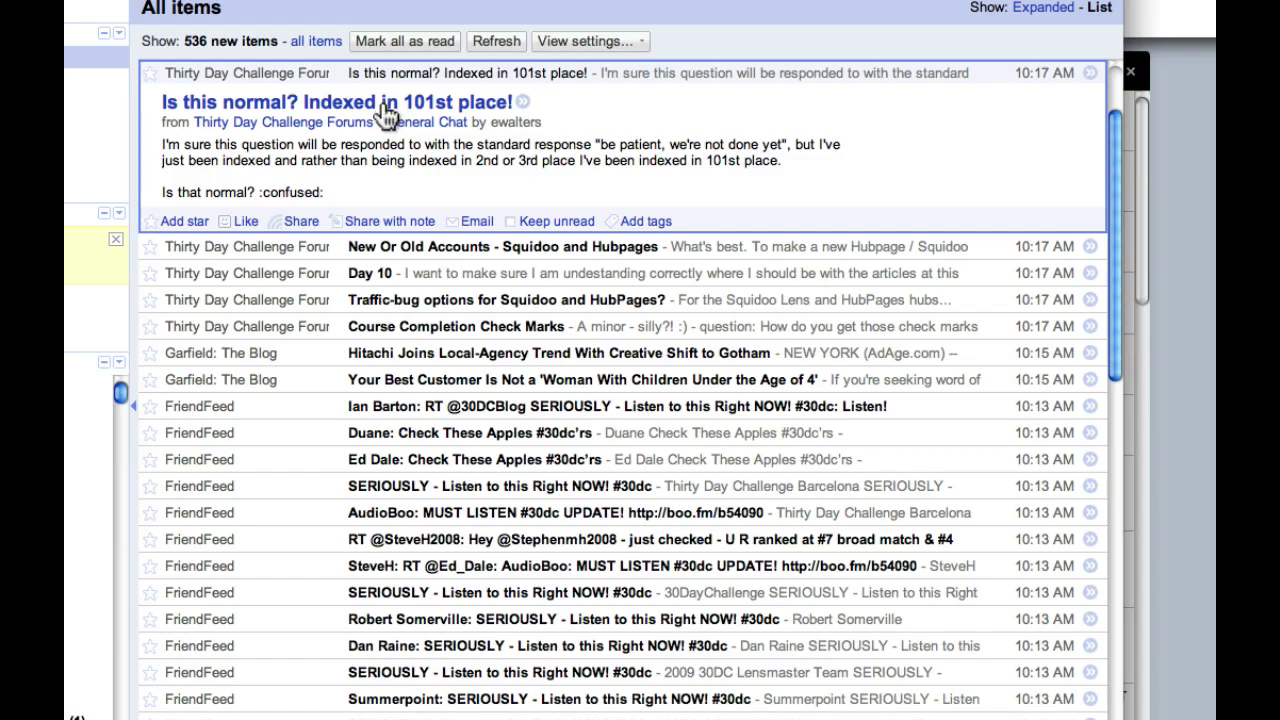
left_click(386, 108)
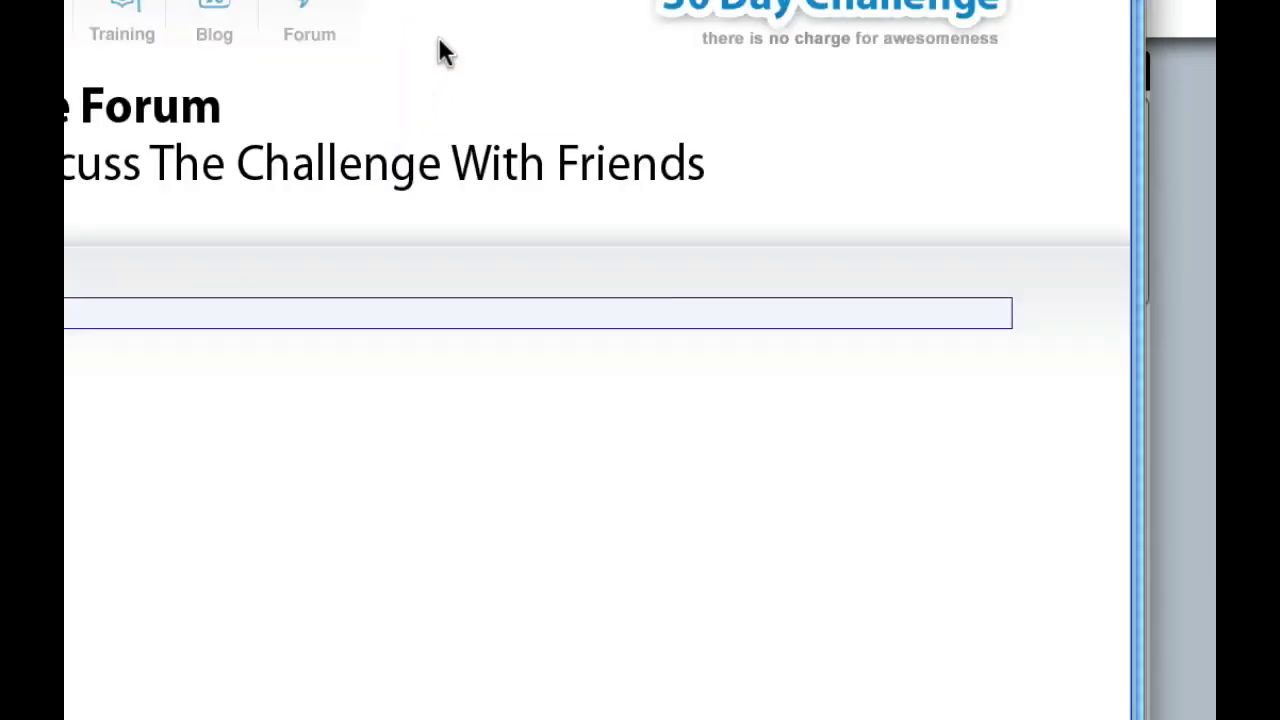
scroll(628, 228, "down", 3)
scroll(628, 235, "down", 3)
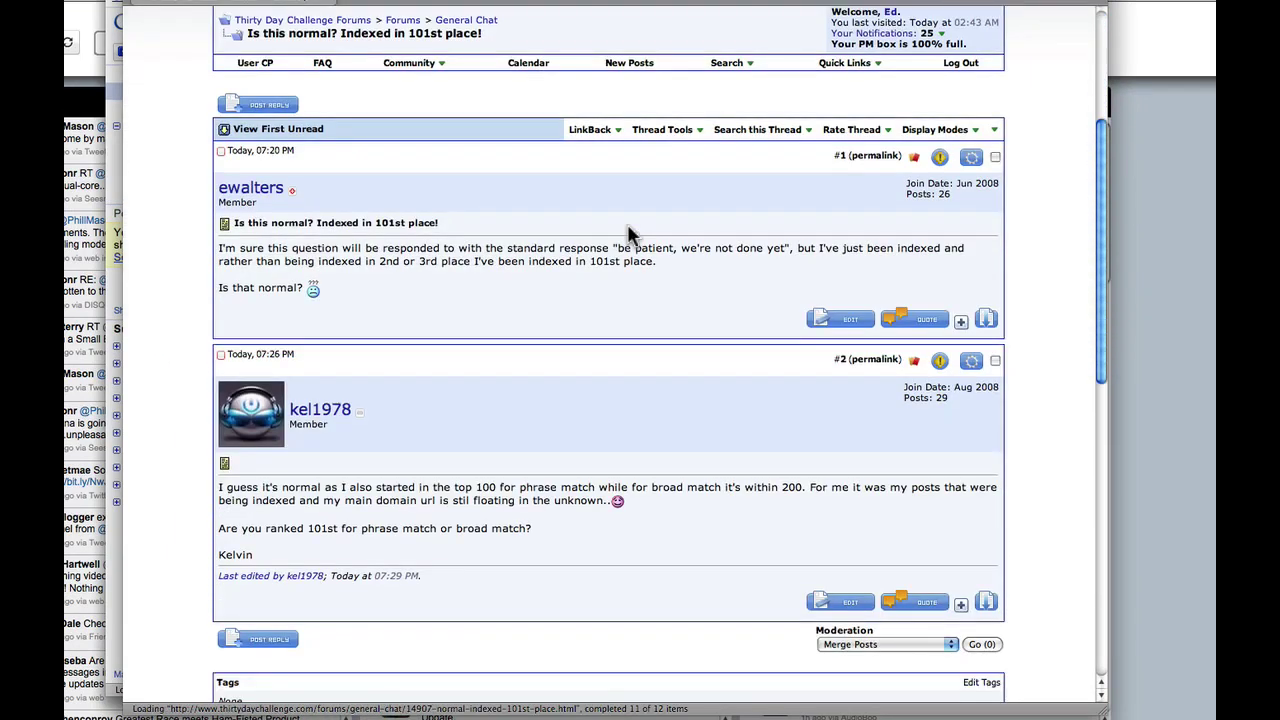
scroll(628, 235, "down", 1)
scroll(628, 235, "down", 2)
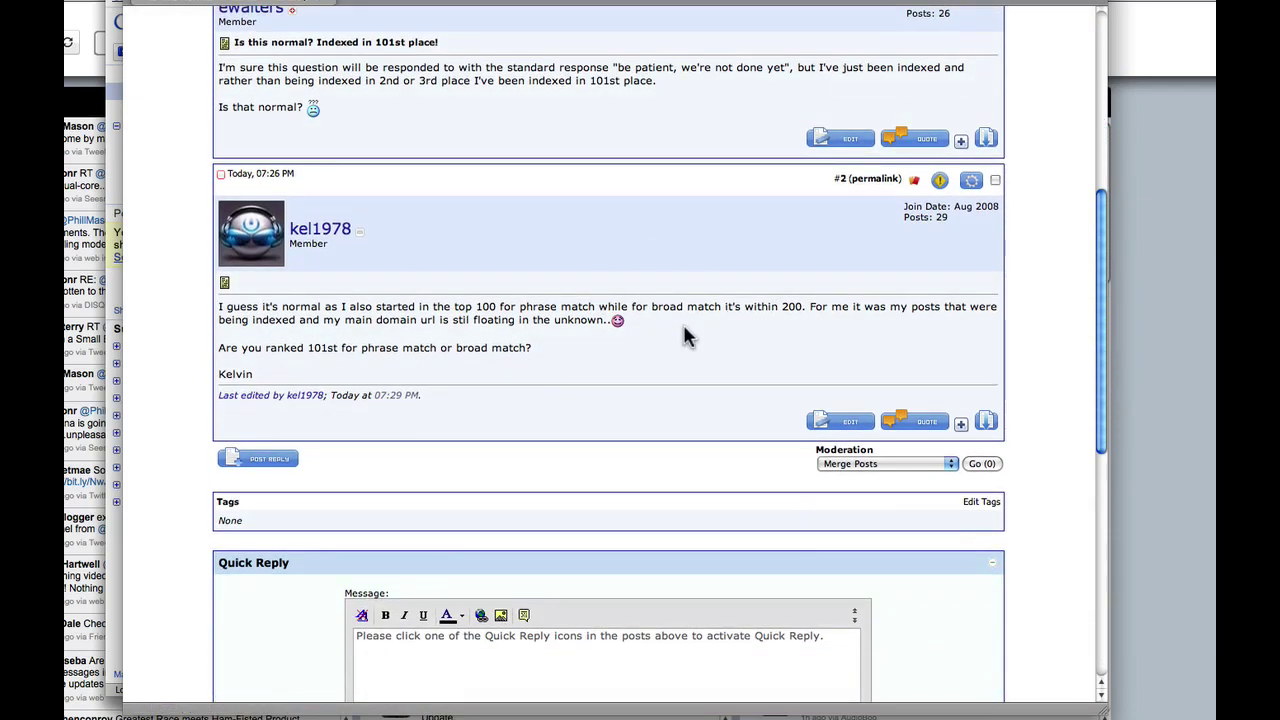
scroll(587, 269, "up", 4)
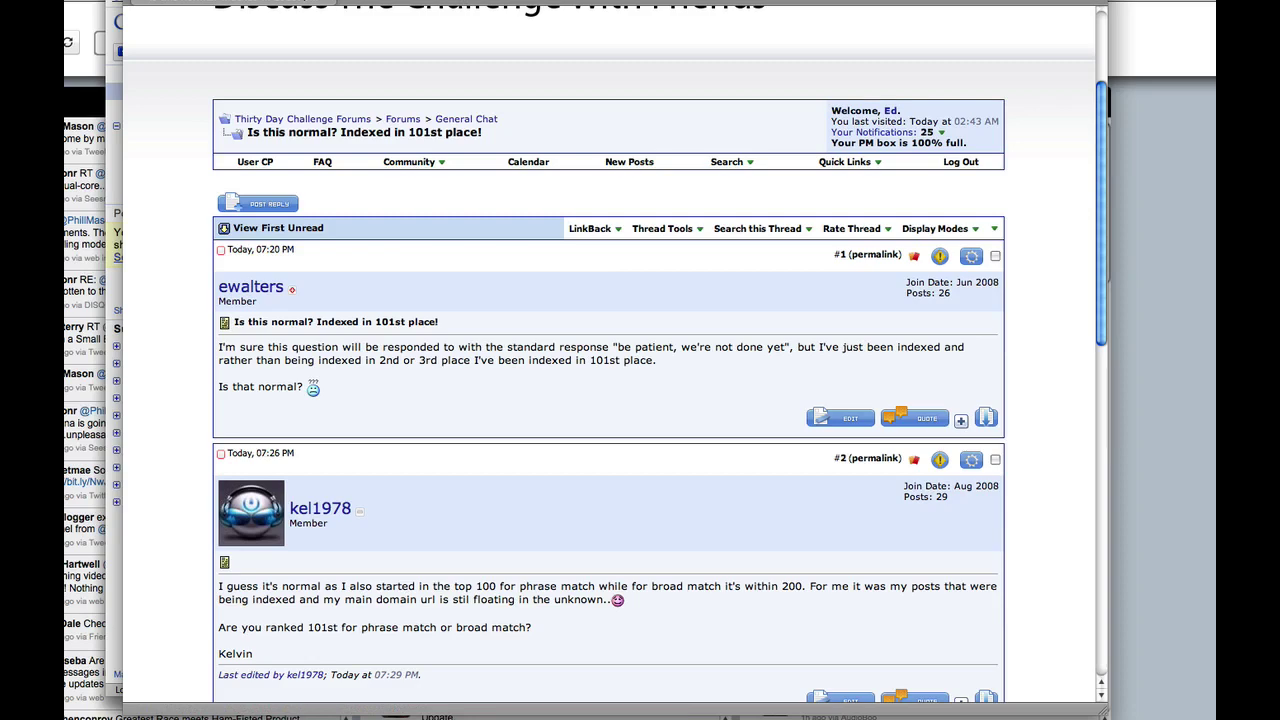
key("super+w")
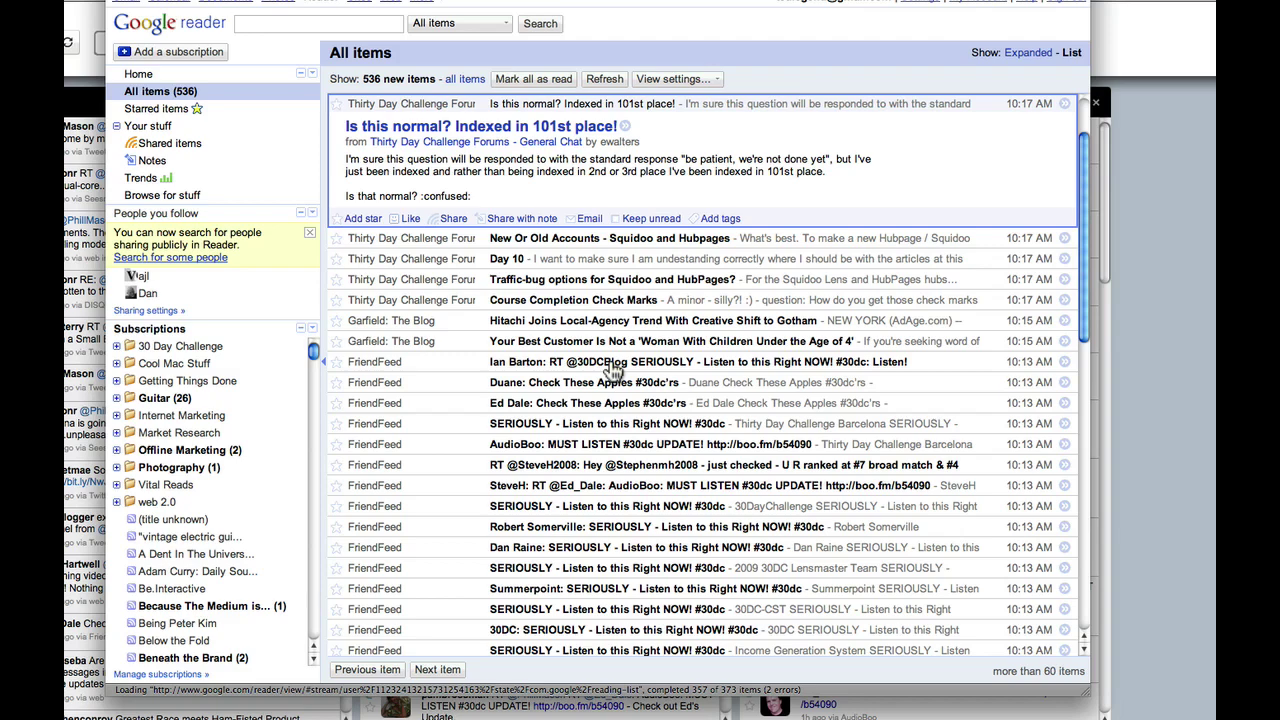
- Scroll further down the Google Reader all-items list
scroll(615, 371, "down", 1)
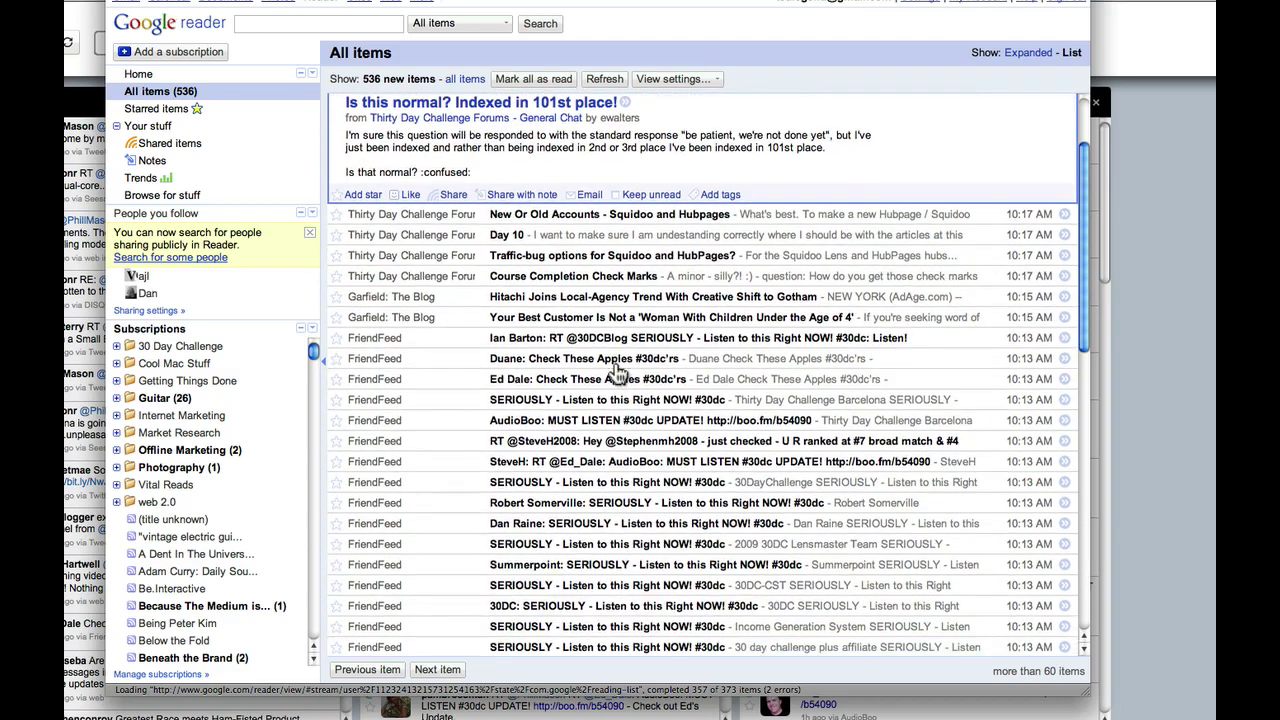
scroll(618, 372, "down", 8)
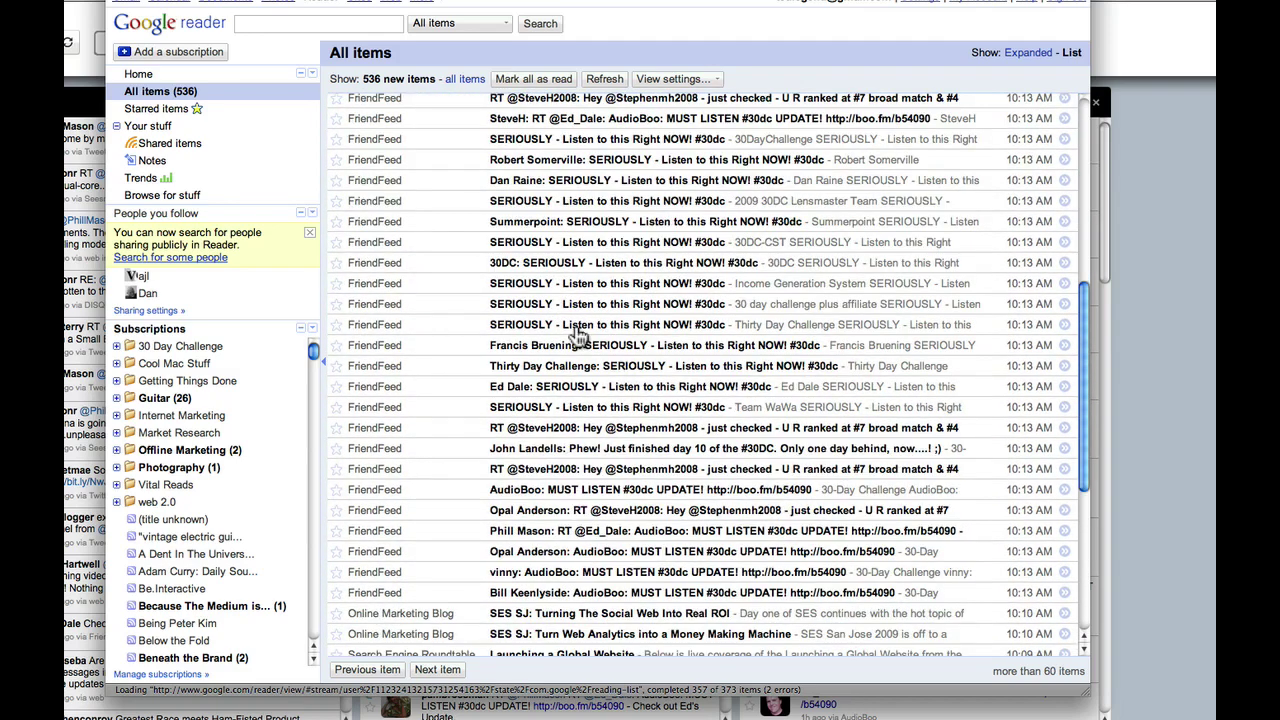
scroll(572, 310, "down", 1)
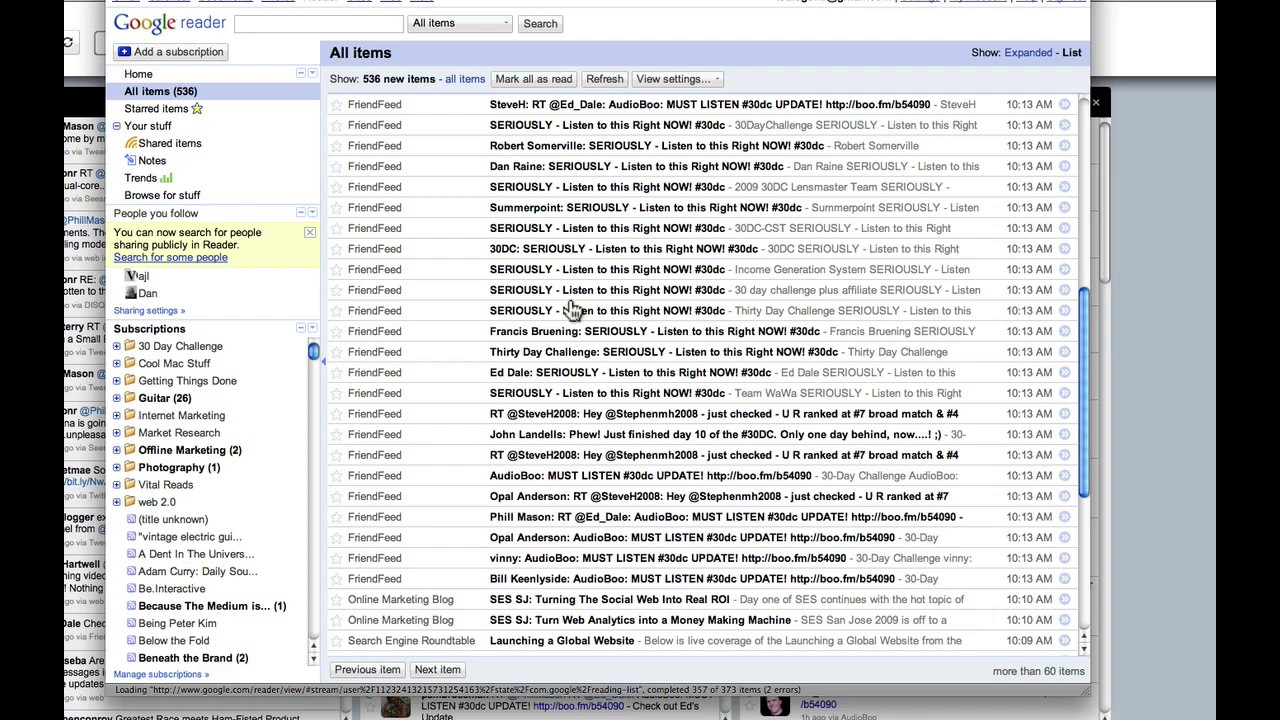
scroll(572, 310, "down", 1)
scroll(572, 310, "down", 1)
scroll(572, 310, "down", 2)
scroll(572, 310, "down", 1)
scroll(572, 310, "down", 2)
scroll(572, 310, "down", 1)
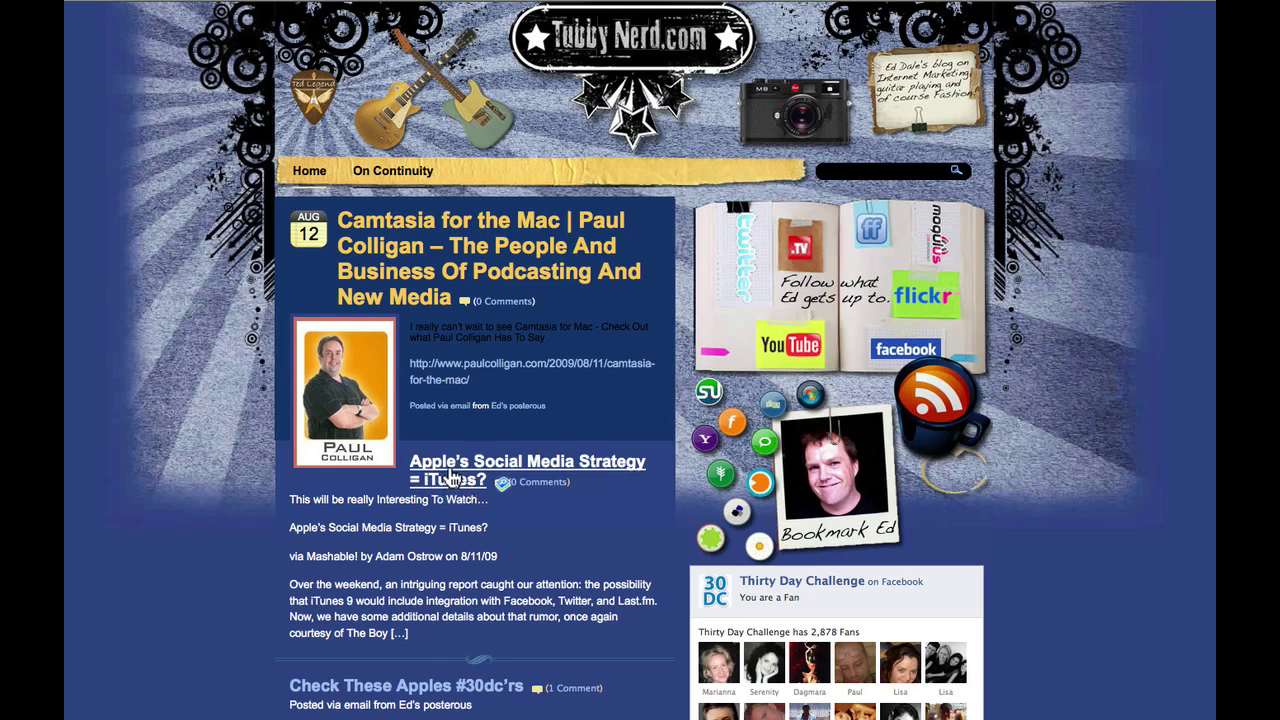
scroll(465, 515, "down", 1)
scroll(466, 523, "down", 4)
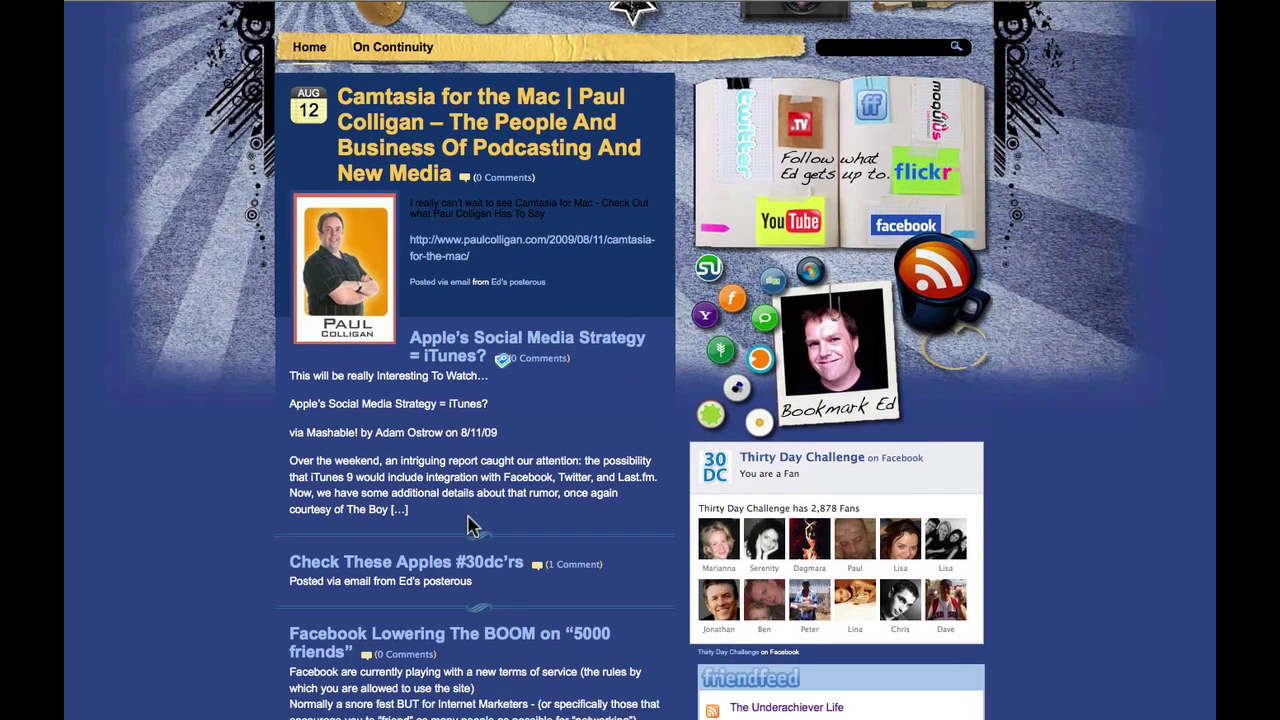
scroll(466, 523, "down", 3)
scroll(466, 523, "up", 8)
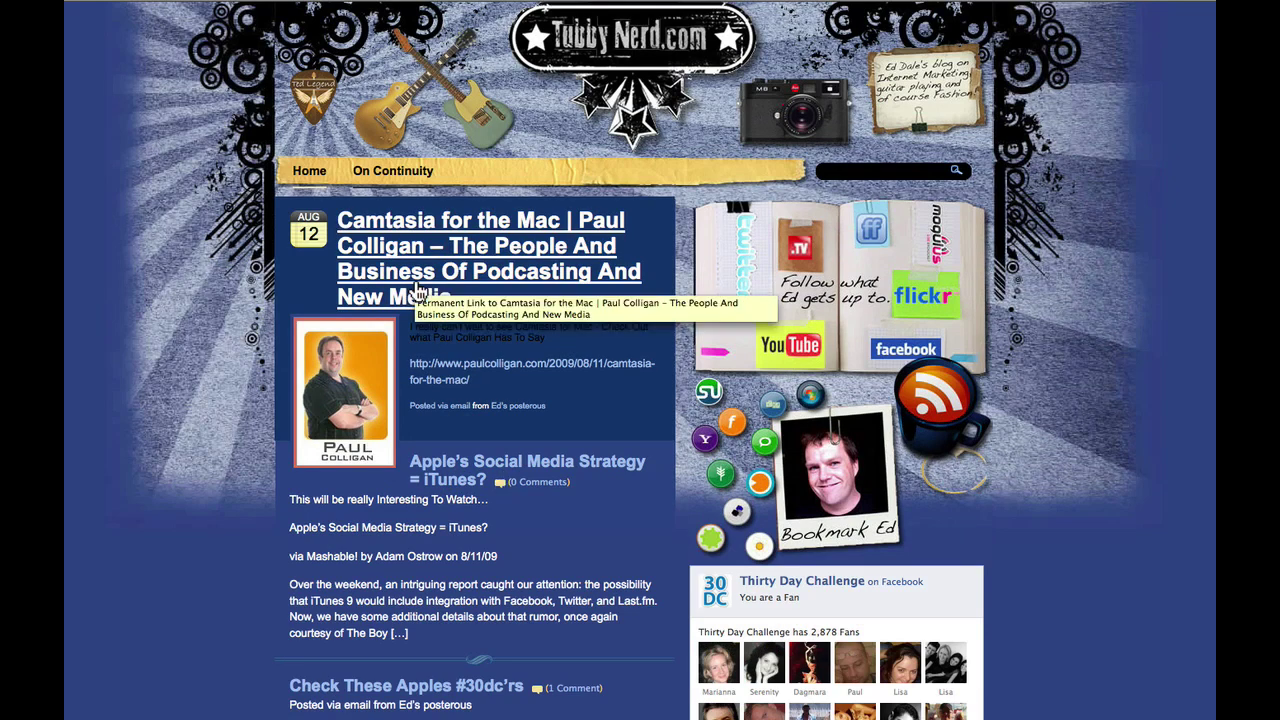
scroll(400, 288, "down", 1)
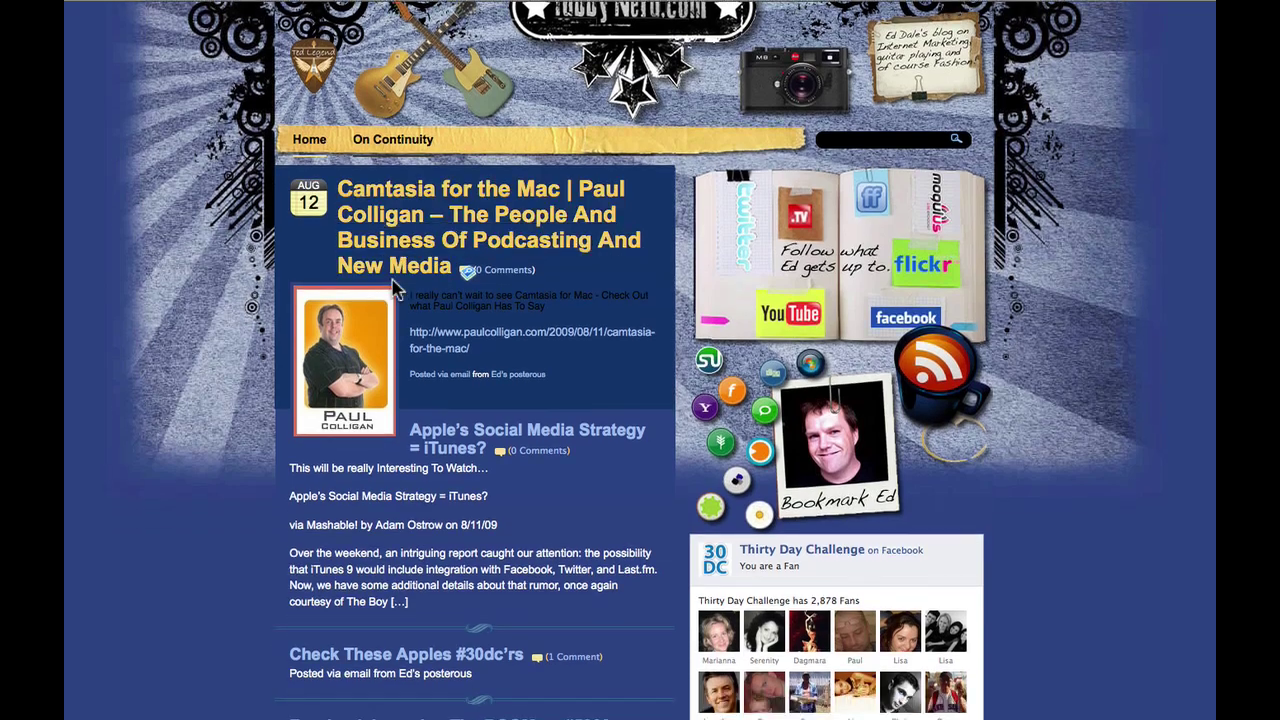